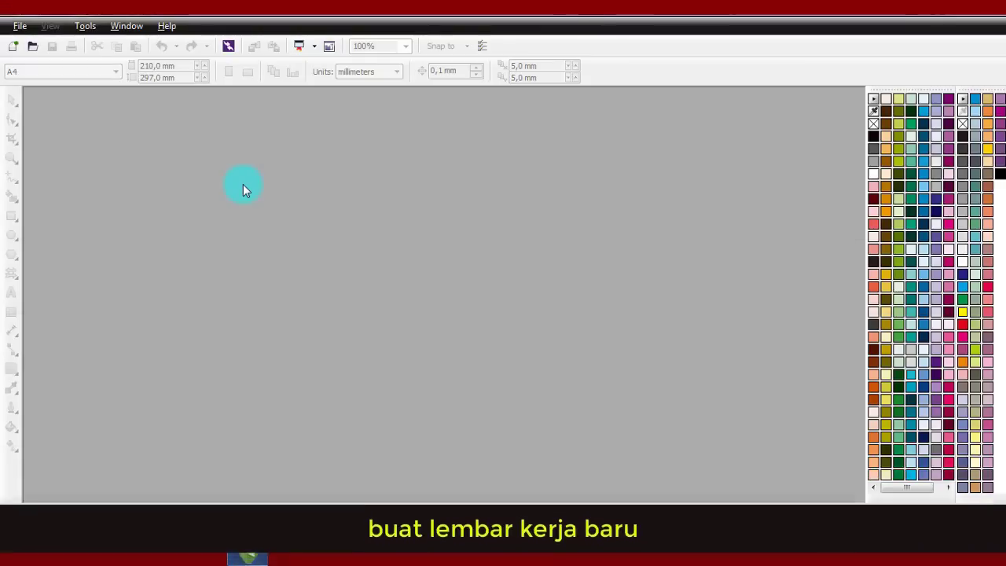
Create a new A4 document and add artistic text reading "COFFEE" and "BREAK" on two lines.
click(13, 46)
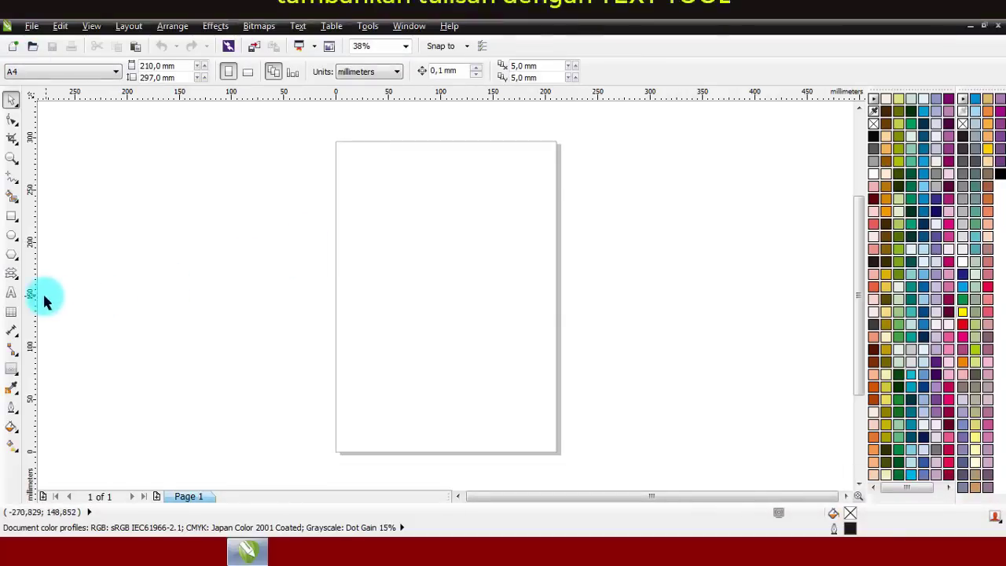
click(11, 293)
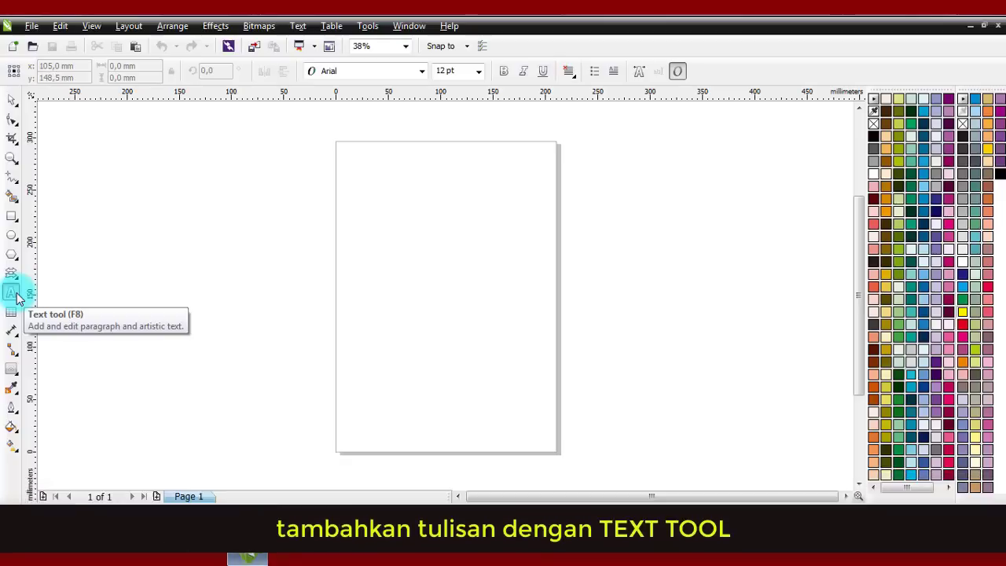
click(387, 261)
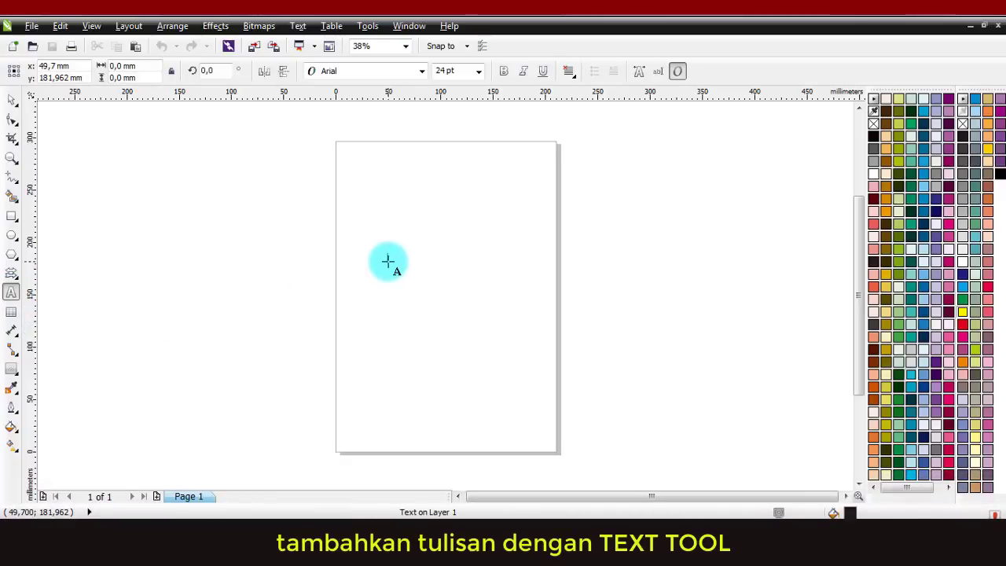
text(COFF)
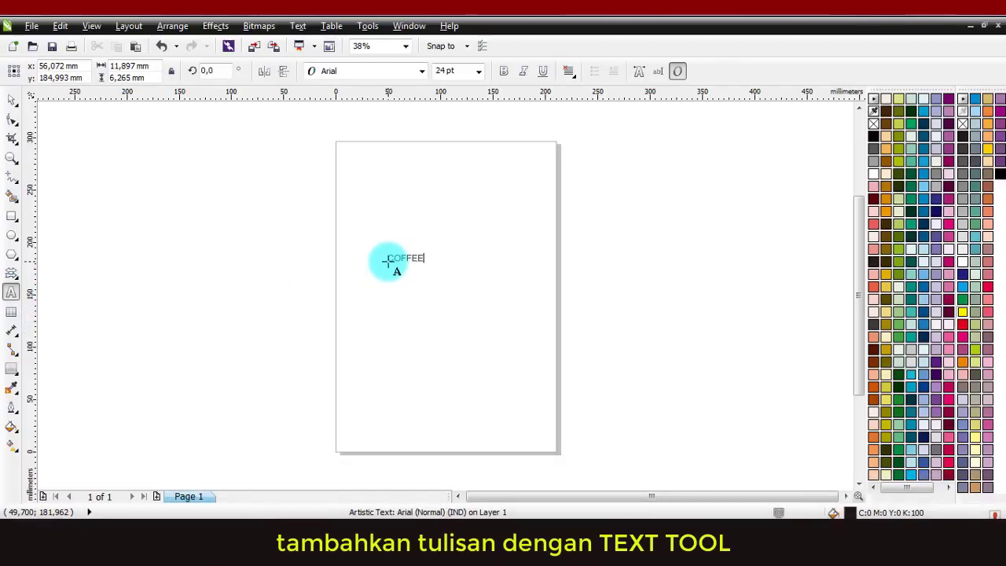
text(EE)
key(Return)
text(BREAK)
click(12, 101)
Format the text as bold Agency FB at 100 pt and justify its two lines to equal width.
click(415, 71)
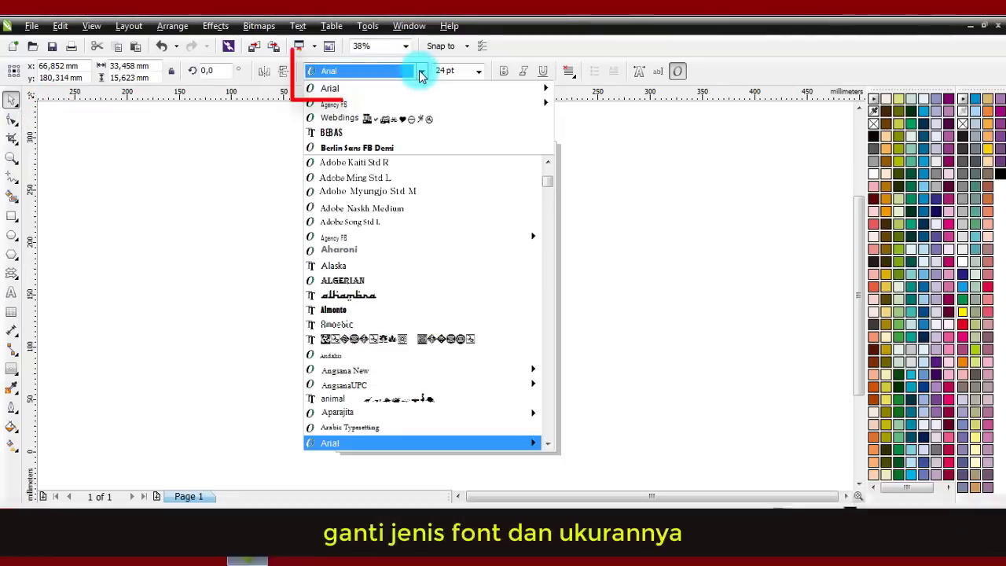
click(401, 106)
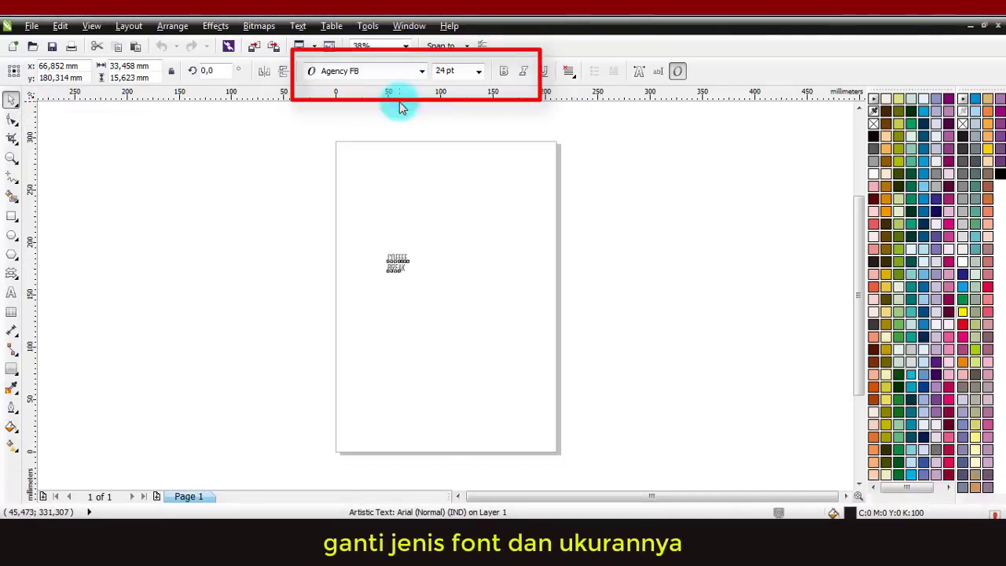
click(460, 72)
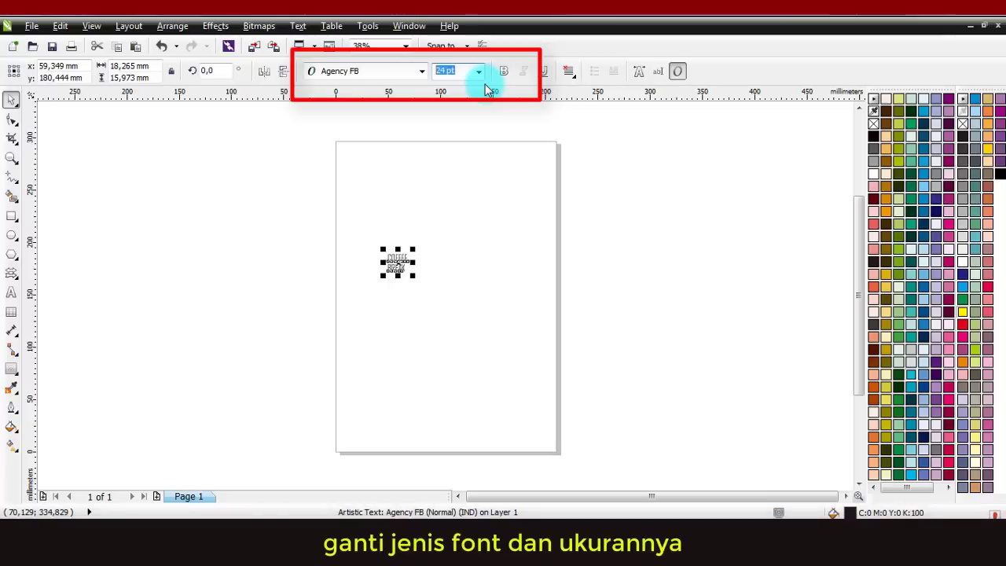
key(Return)
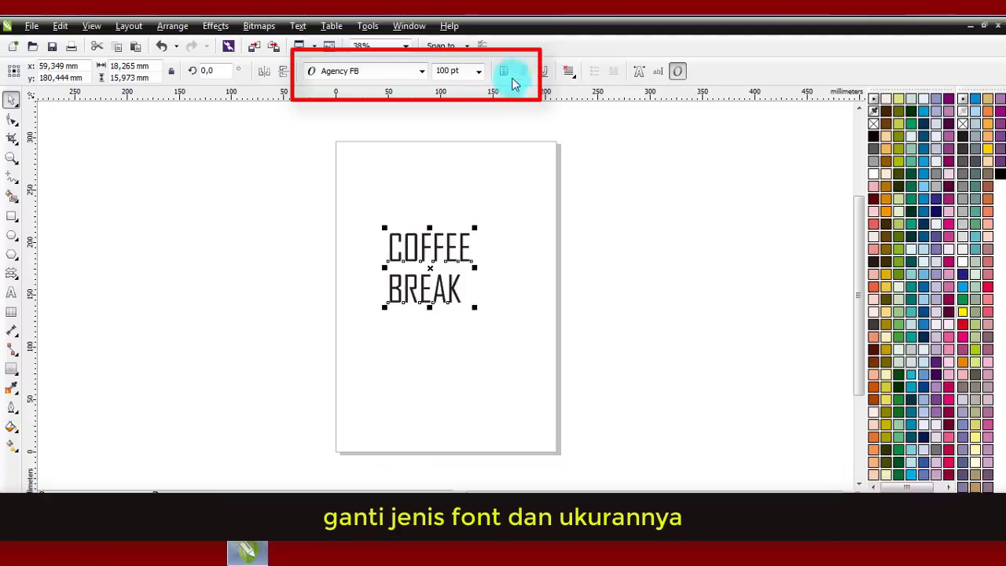
click(503, 71)
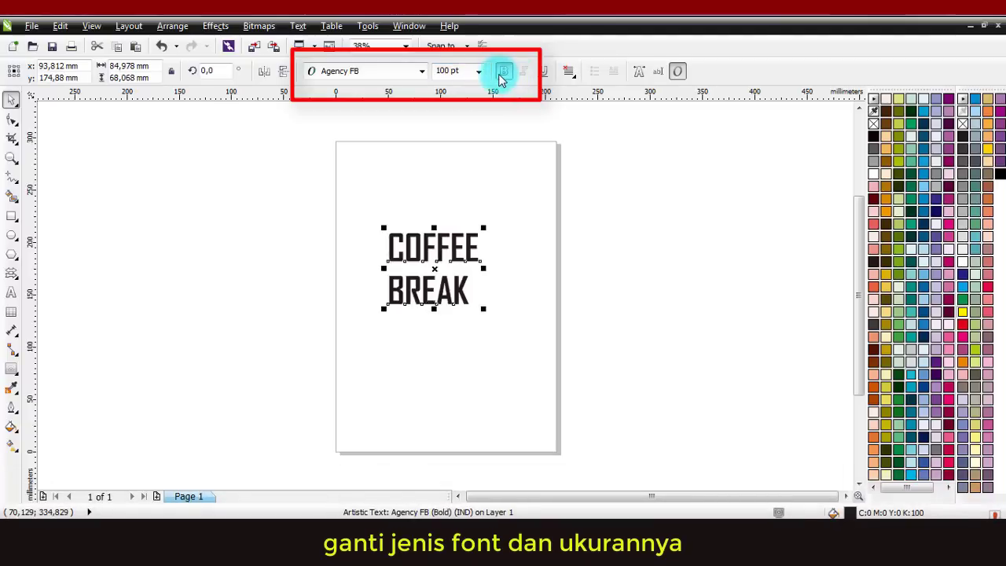
click(569, 72)
click(606, 171)
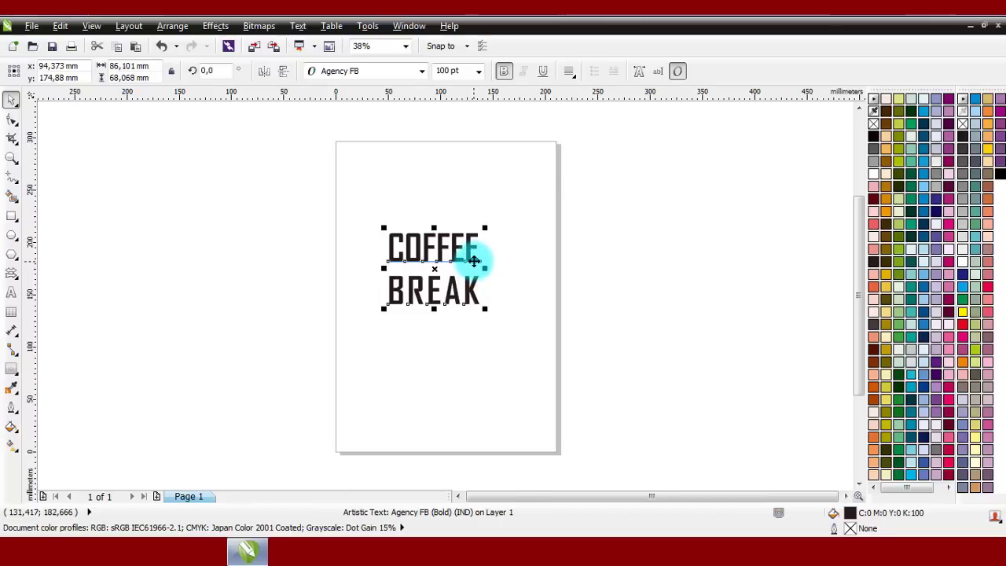
Convert the COFFEE BREAK text to curves and break it apart into separate shapes.
scroll(474, 260, up, 2)
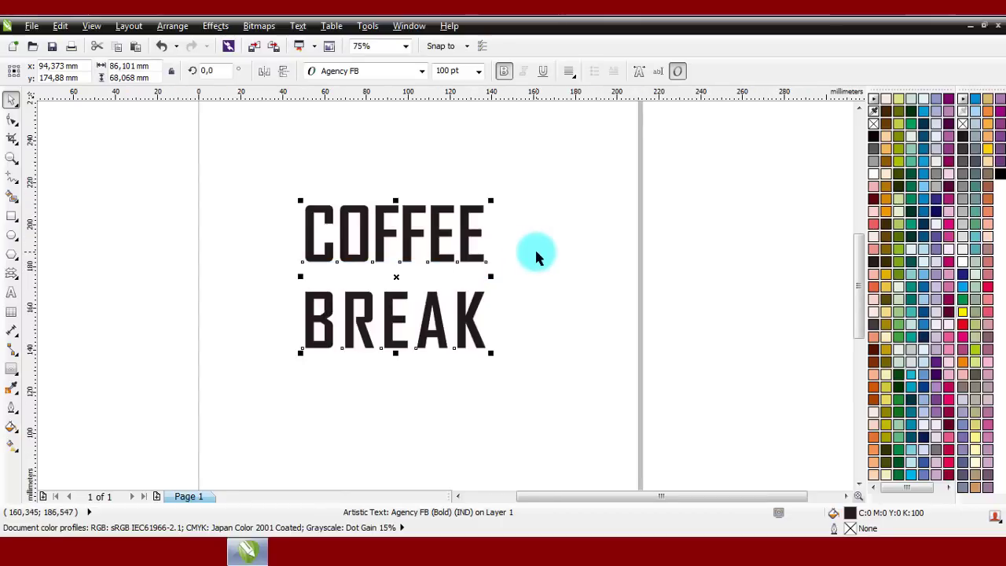
click(172, 26)
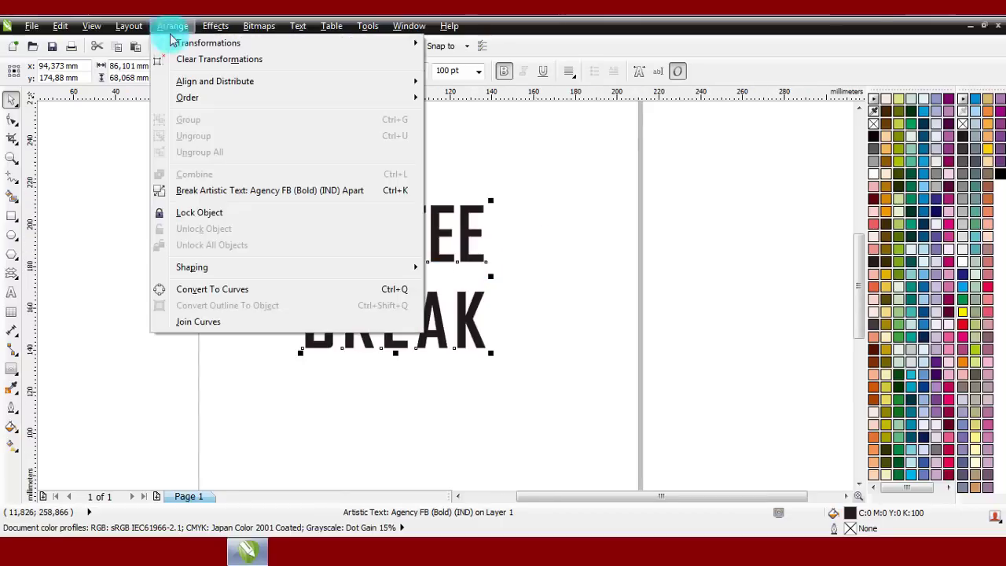
click(246, 290)
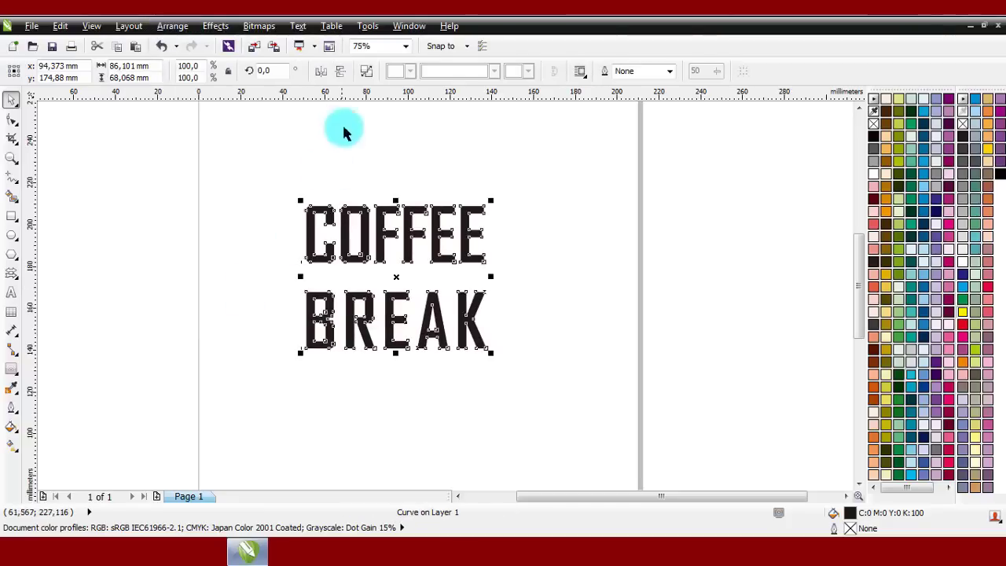
click(366, 72)
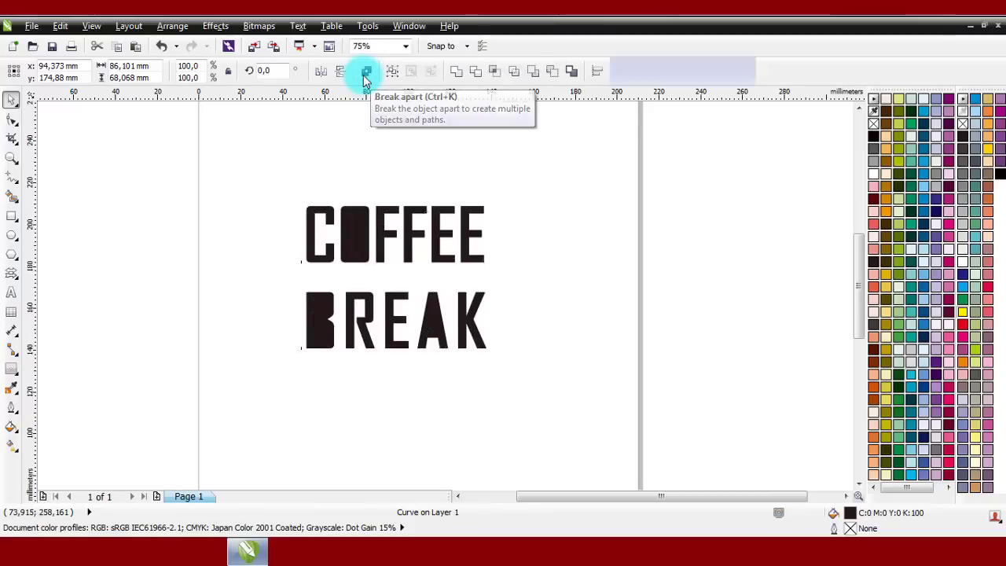
click(355, 167)
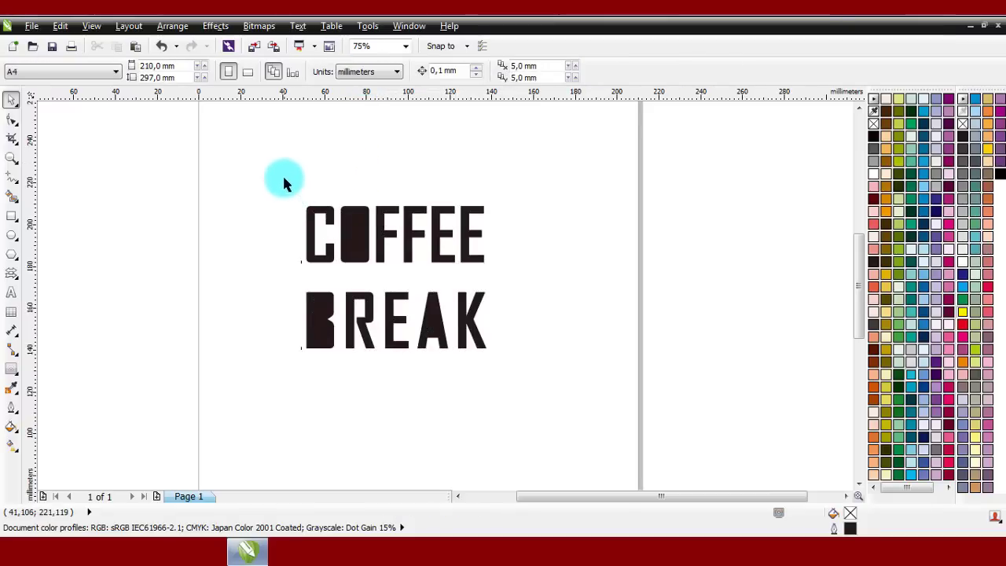
Combine the COFFEE letter shapes into one curve and the BREAK letter shapes into another.
drag(283, 180, 502, 282)
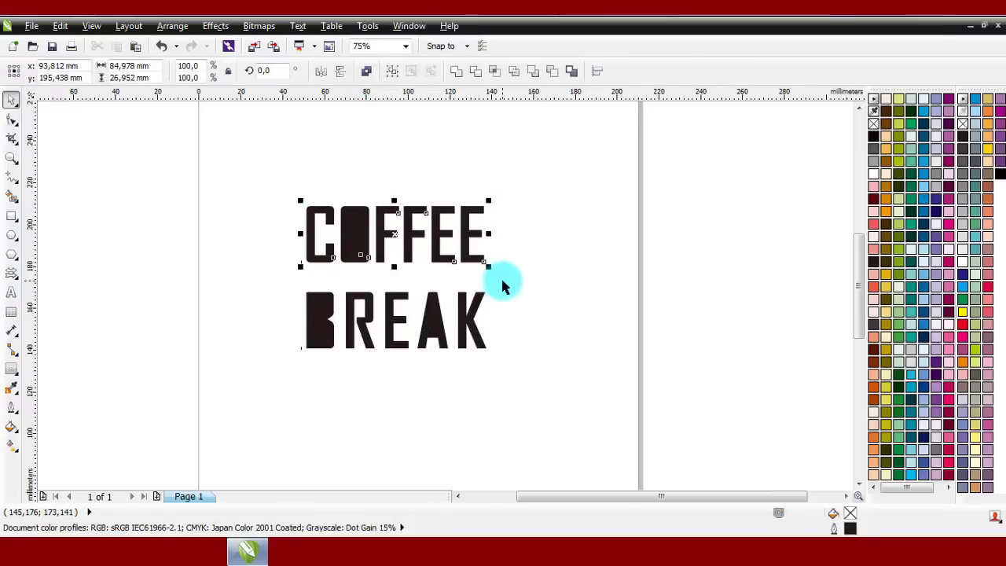
click(366, 72)
drag(293, 279, 507, 377)
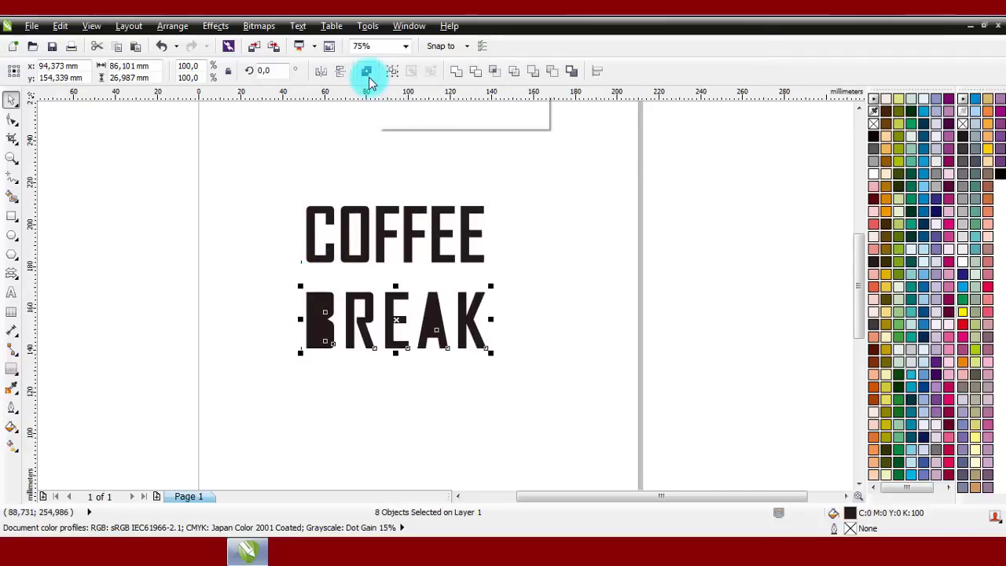
click(368, 78)
click(406, 162)
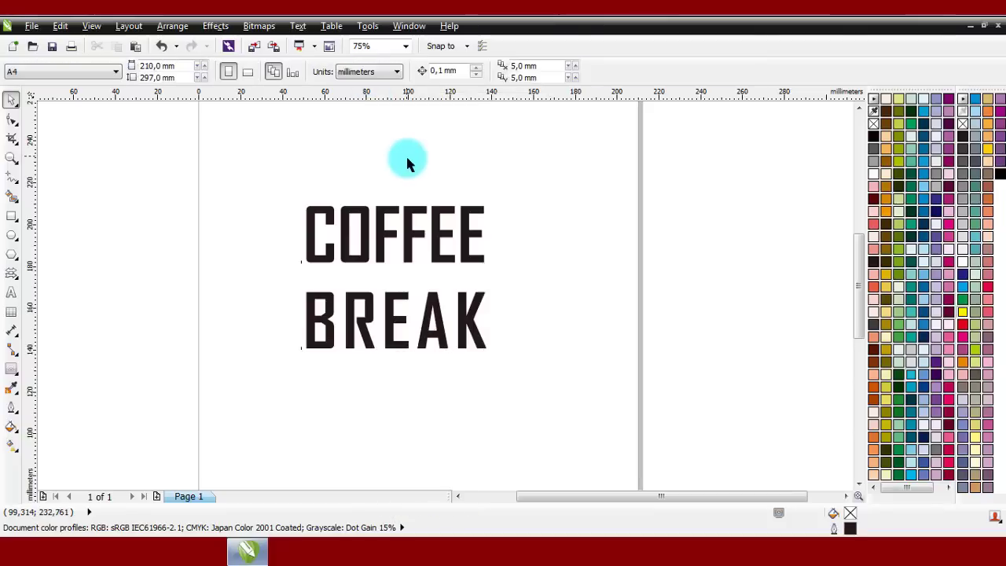
Draw a square about 2.6 mm wide in the gap between the two words and rotate it 45 degrees.
scroll(411, 281, up, 3)
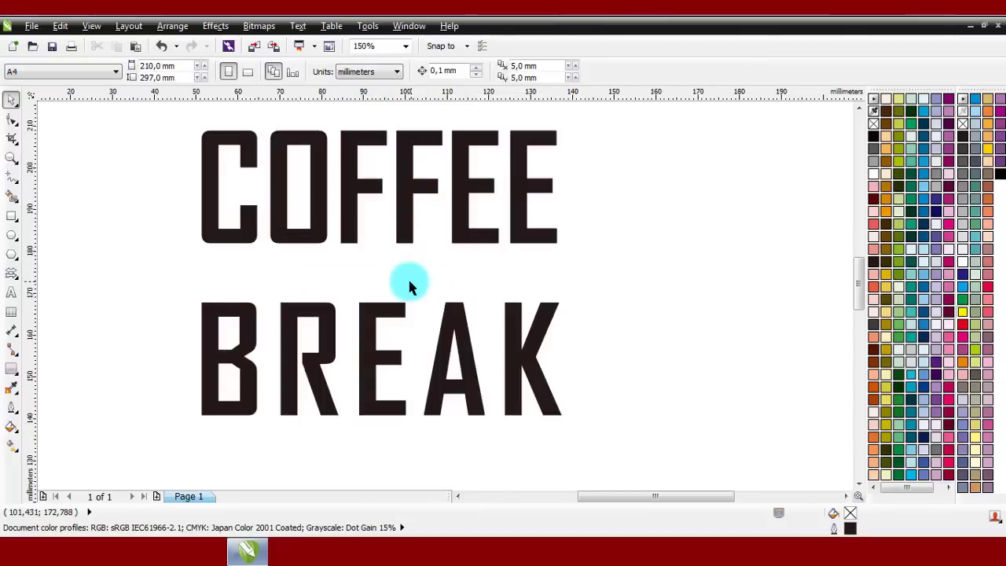
scroll(368, 230, down, 3)
scroll(367, 227, up, 4)
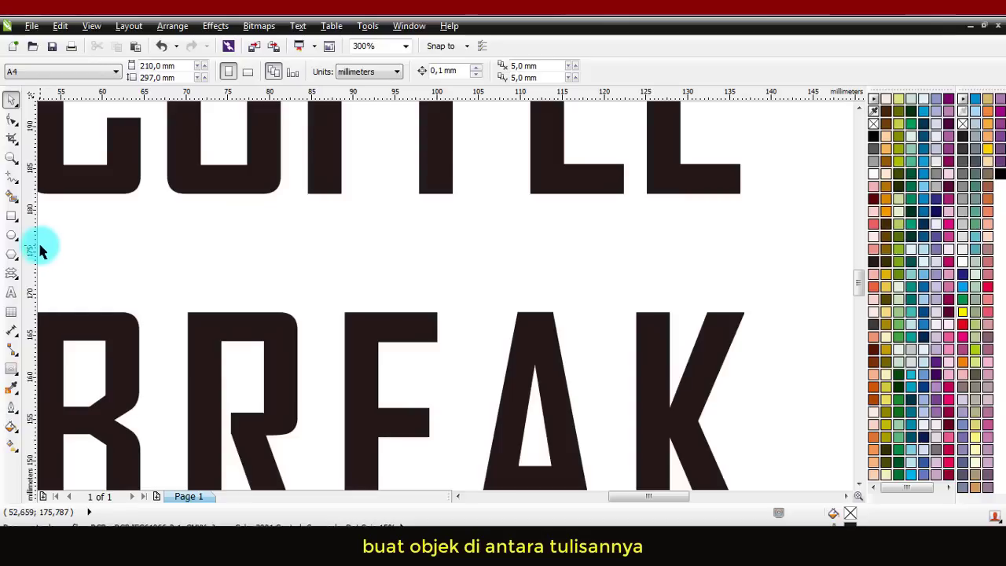
click(13, 216)
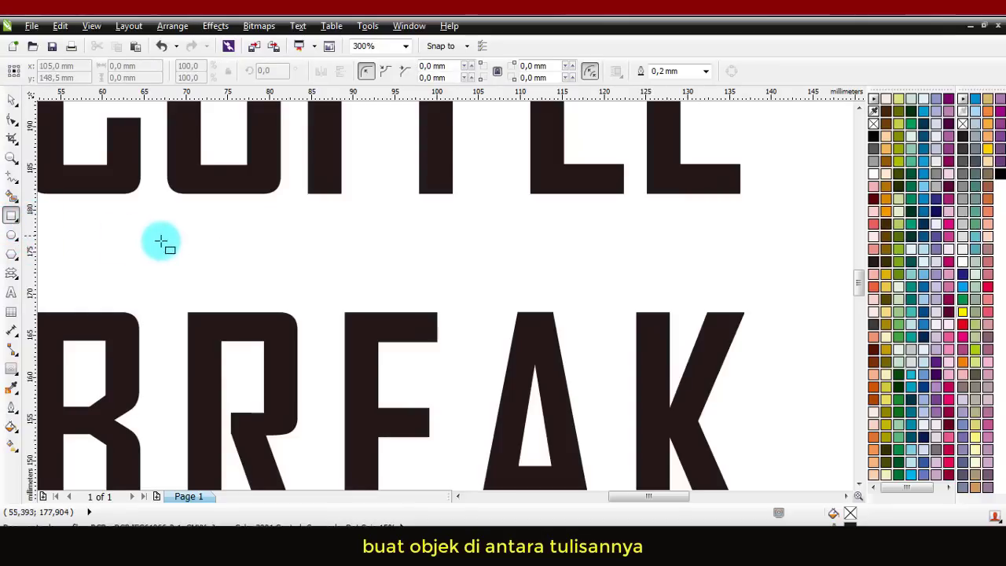
drag(218, 232, 239, 255)
key(space)
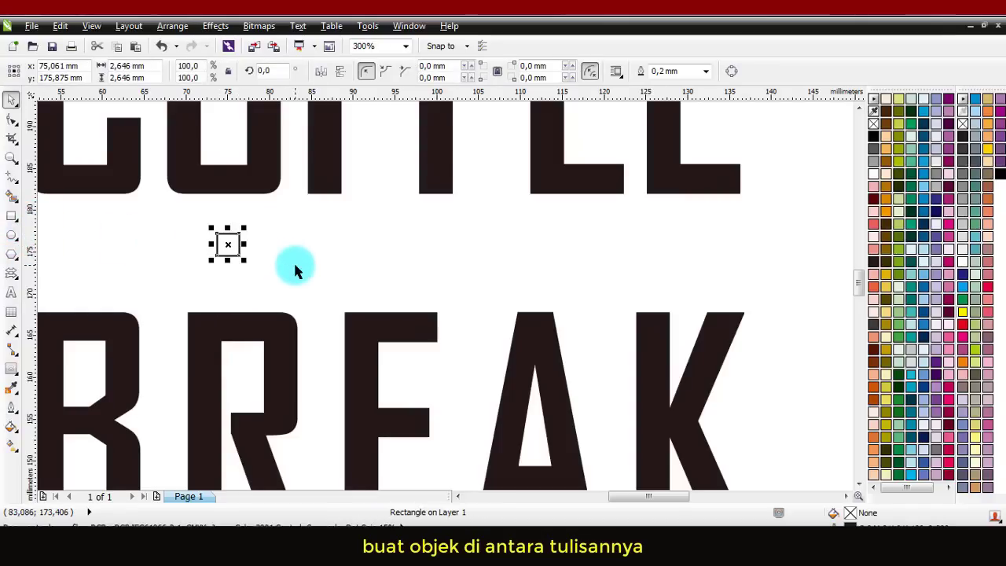
double_click(263, 71)
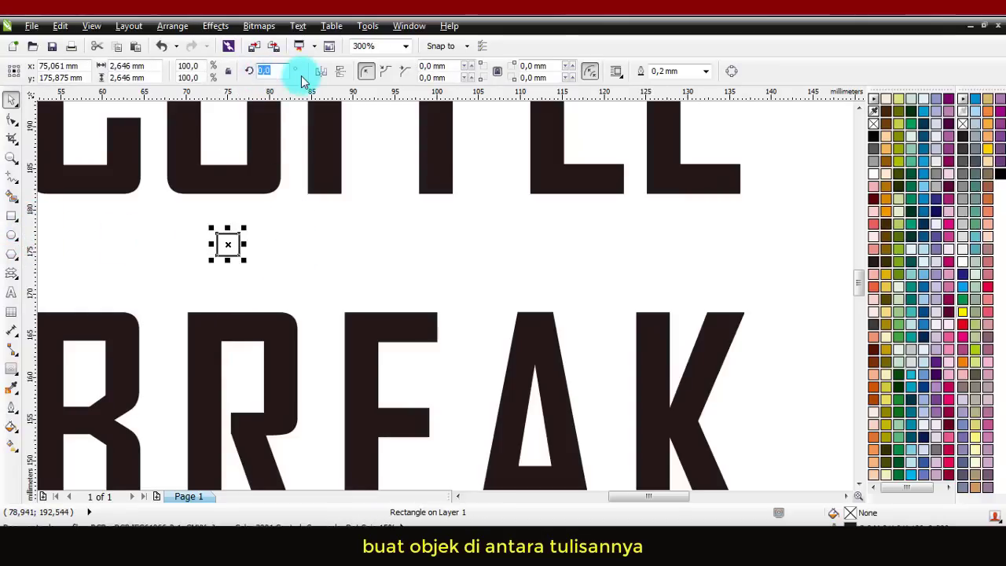
text(45)
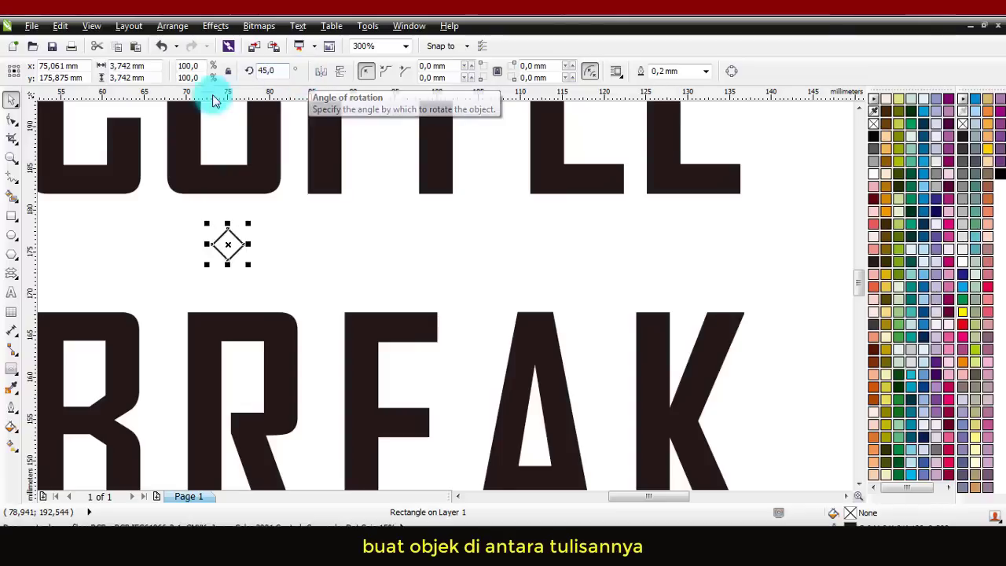
Duplicate the small diamond and place the copy about 16 mm to its right at the same height.
right_click(229, 244)
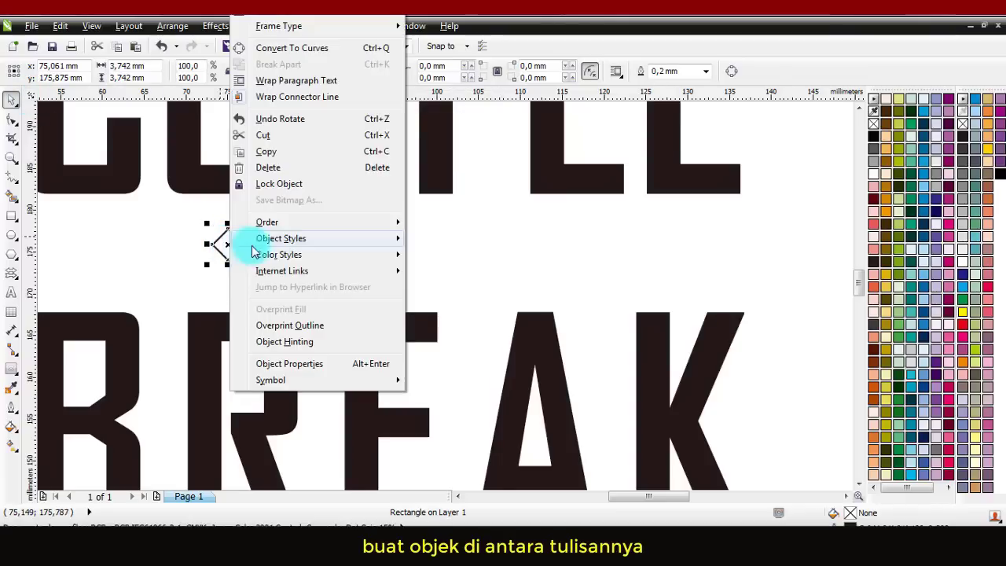
click(282, 154)
right_click(322, 224)
click(359, 322)
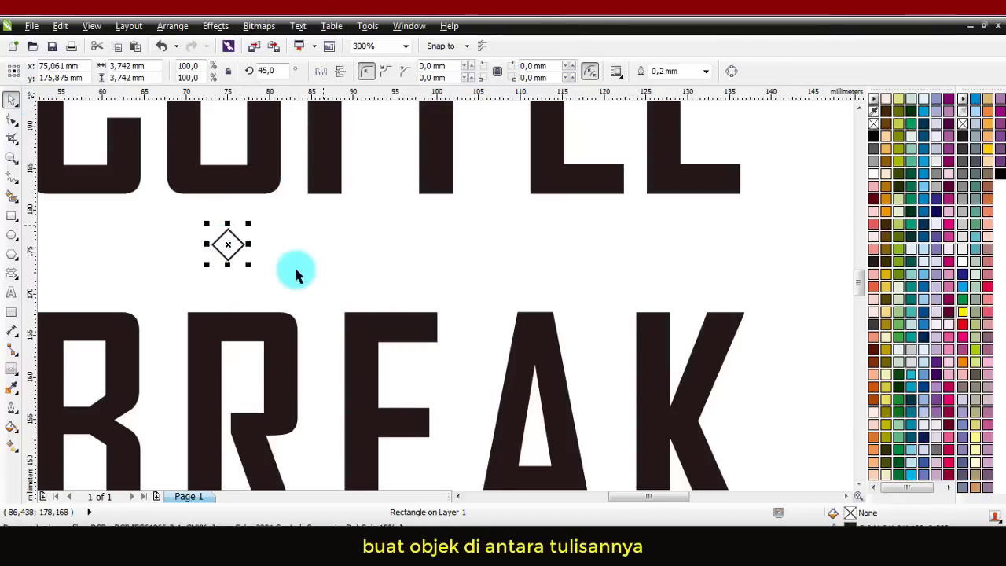
drag(229, 245, 363, 248)
Paste another copy of the diamond, center it between the two small ones and enlarge it to about 6.5 mm.
right_click(425, 232)
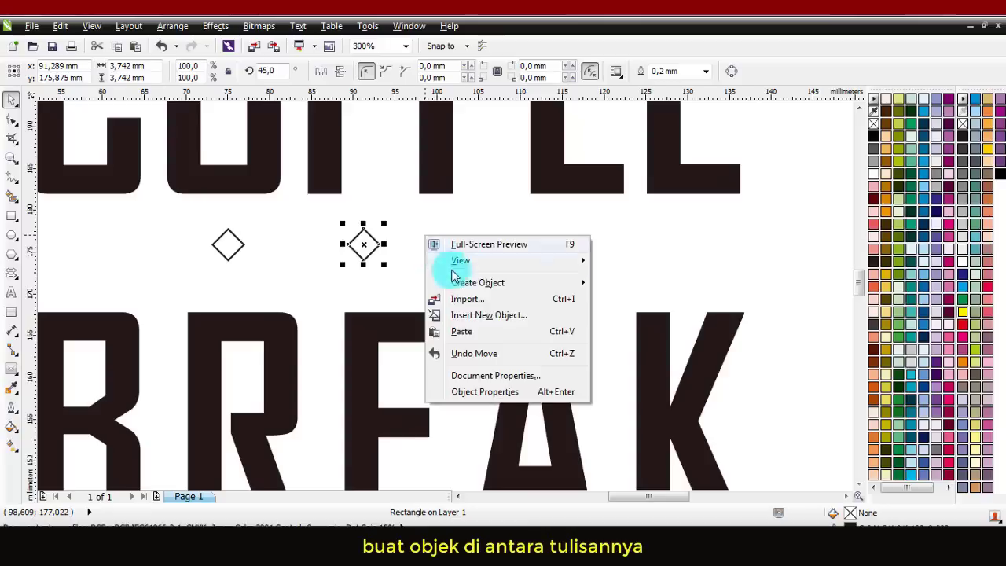
click(470, 328)
drag(249, 247, 327, 278)
click(387, 276)
Weld the three diamonds between the words into a single curve.
drag(422, 284, 167, 199)
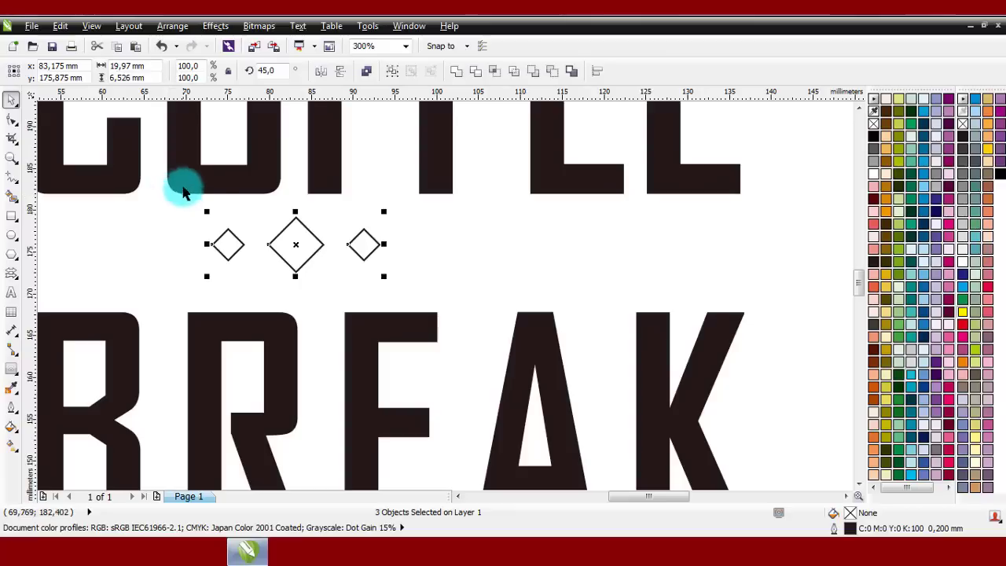
click(460, 75)
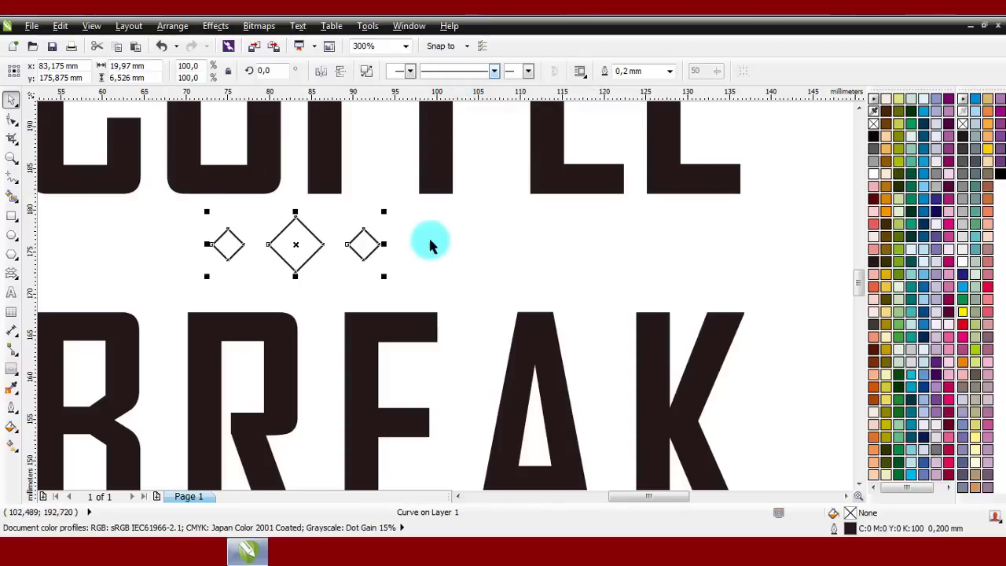
click(429, 246)
Center the welded diamond ornament horizontally on the word COFFEE.
scroll(437, 246, down, 2)
scroll(346, 244, up, 2)
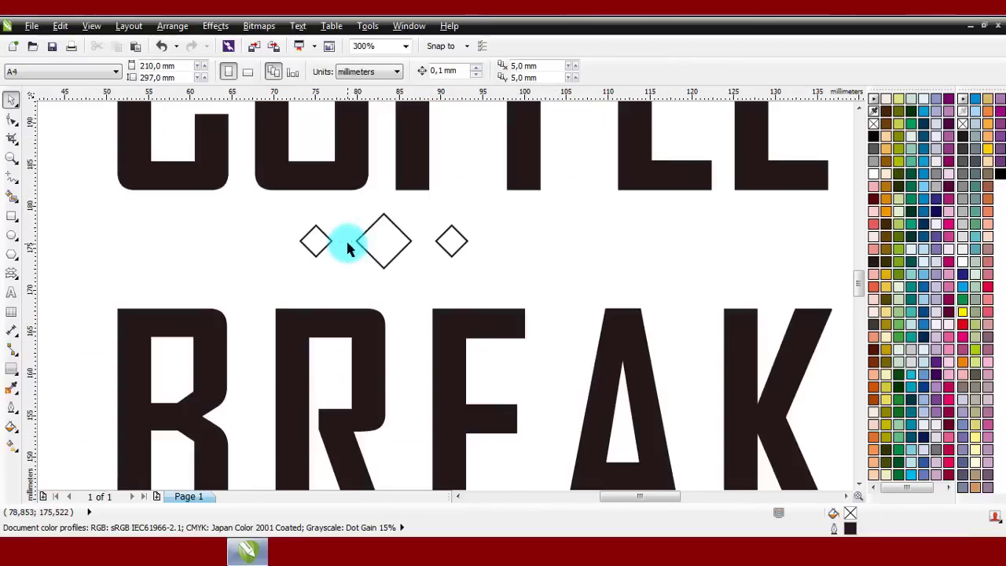
scroll(380, 248, down, 2)
scroll(386, 227, up, 1)
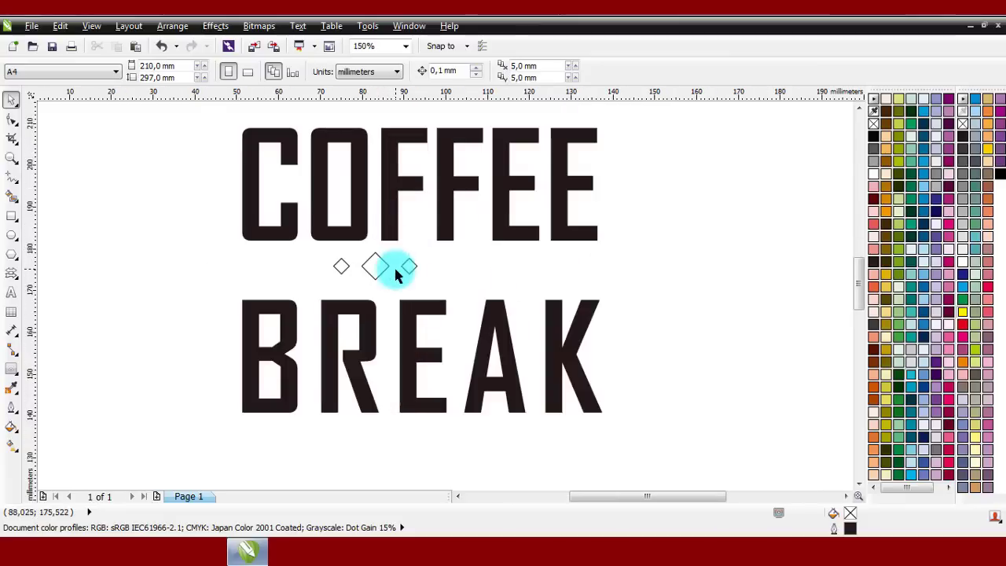
drag(203, 108, 436, 223)
click(386, 269)
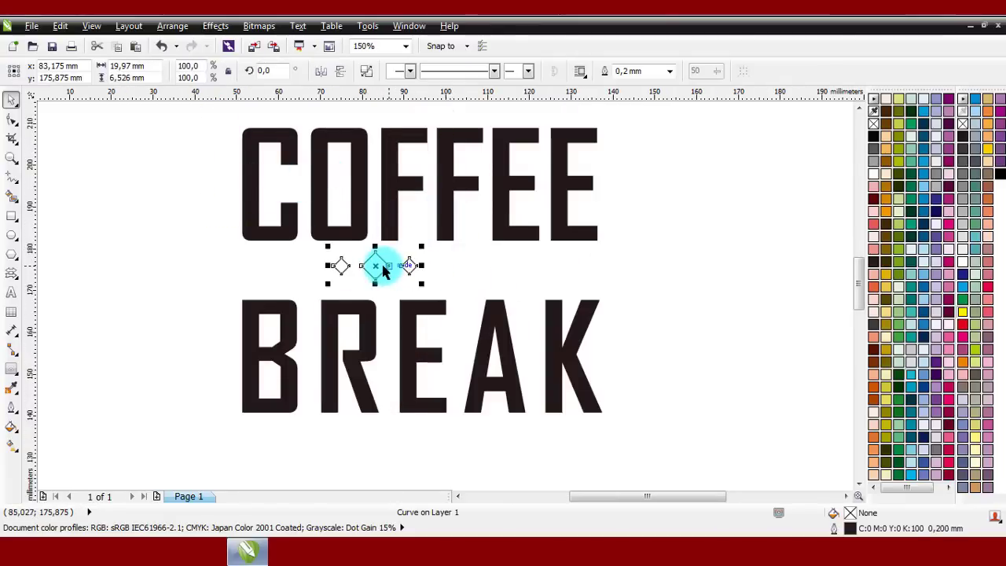
shift+click(394, 234)
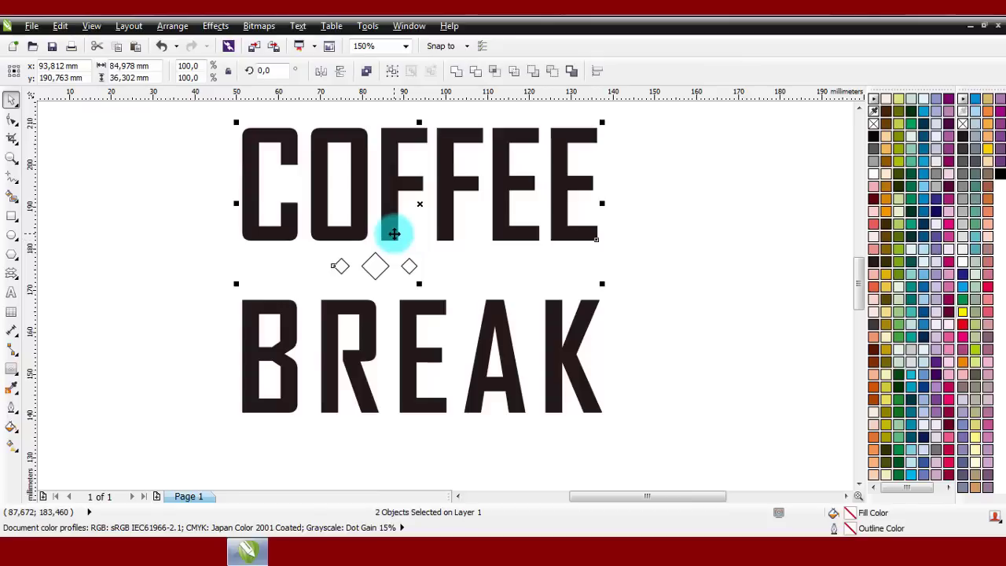
click(498, 262)
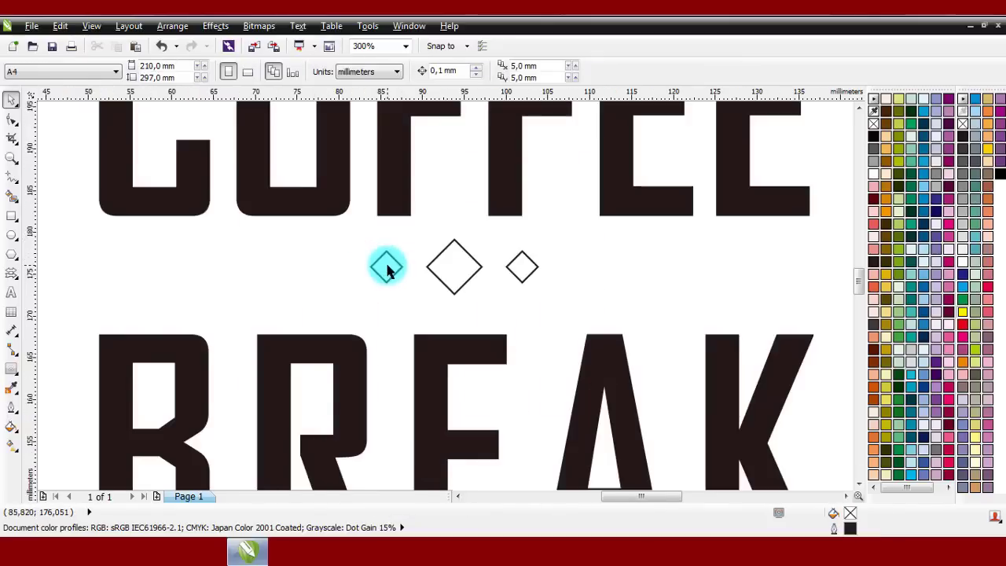
click(391, 228)
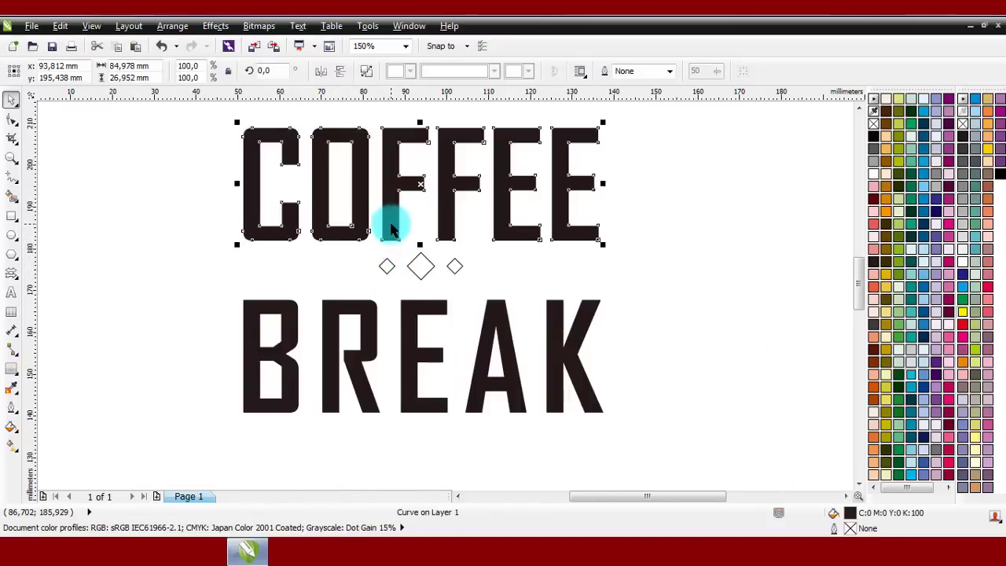
Combine the words COFFEE and BREAK into a single curve.
shift+click(366, 310)
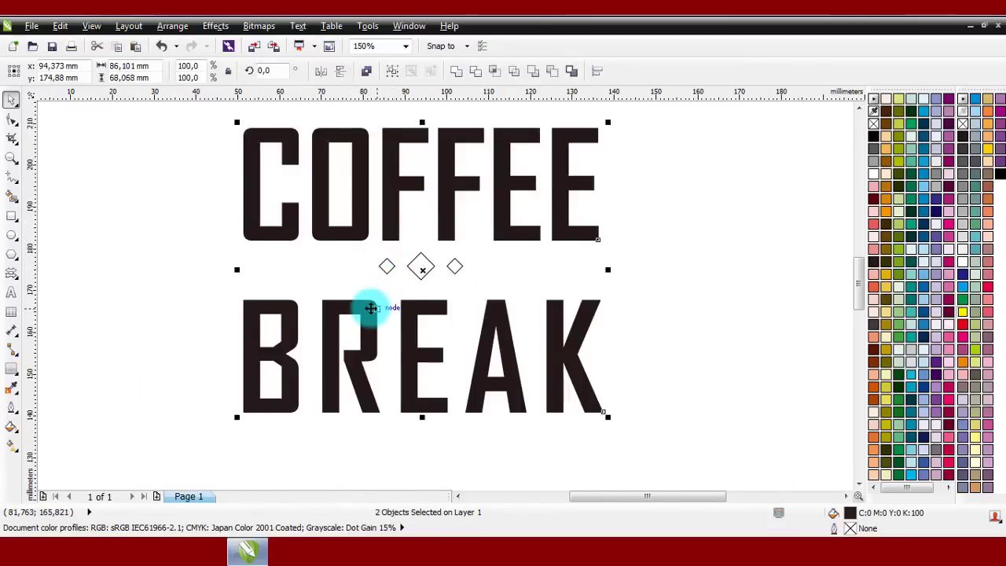
click(366, 73)
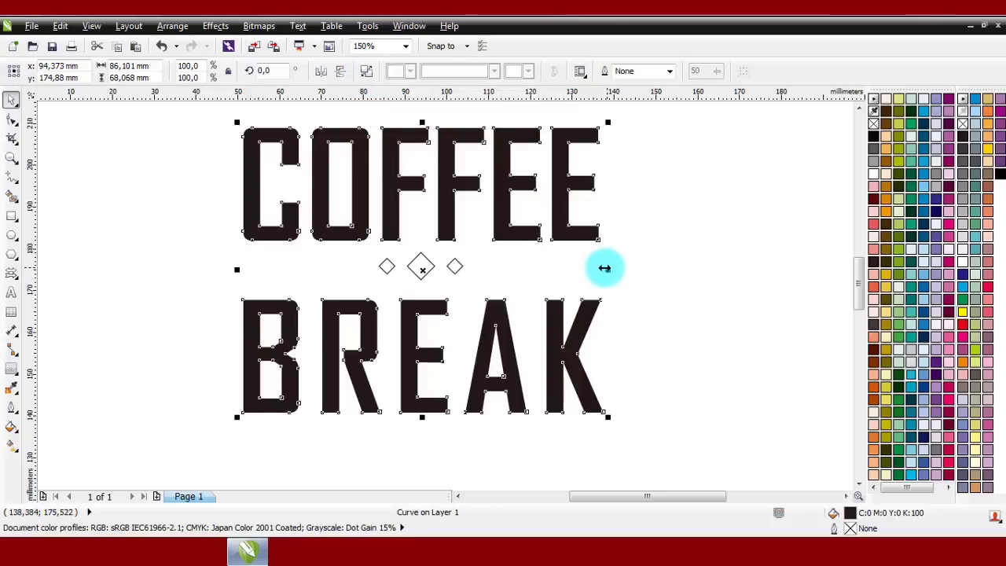
click(358, 275)
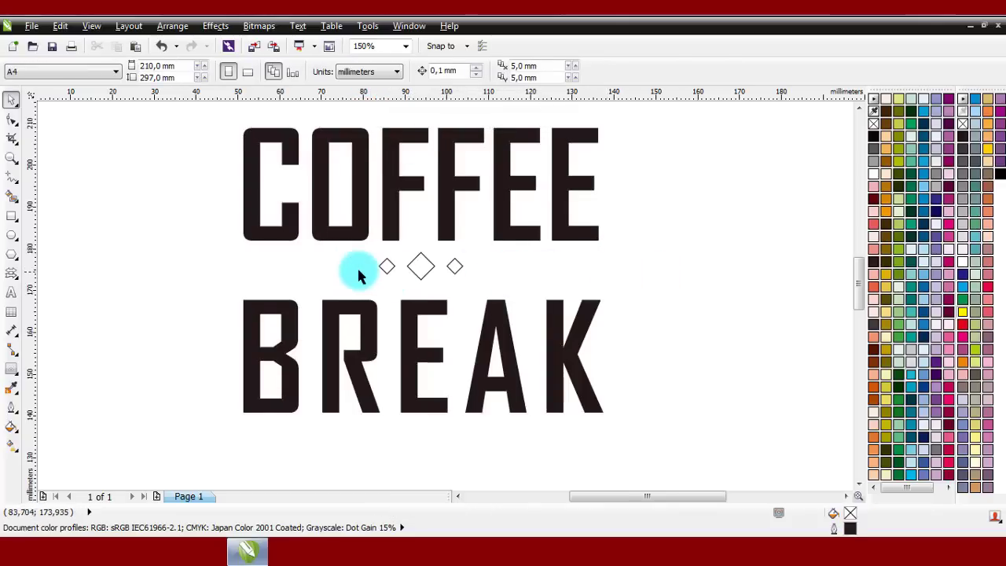
Draw a thin horizontal rectangle about 24 mm wide and 2.7 mm high to the left of the diamonds.
click(11, 216)
scroll(301, 262, up, 2)
drag(223, 257, 420, 279)
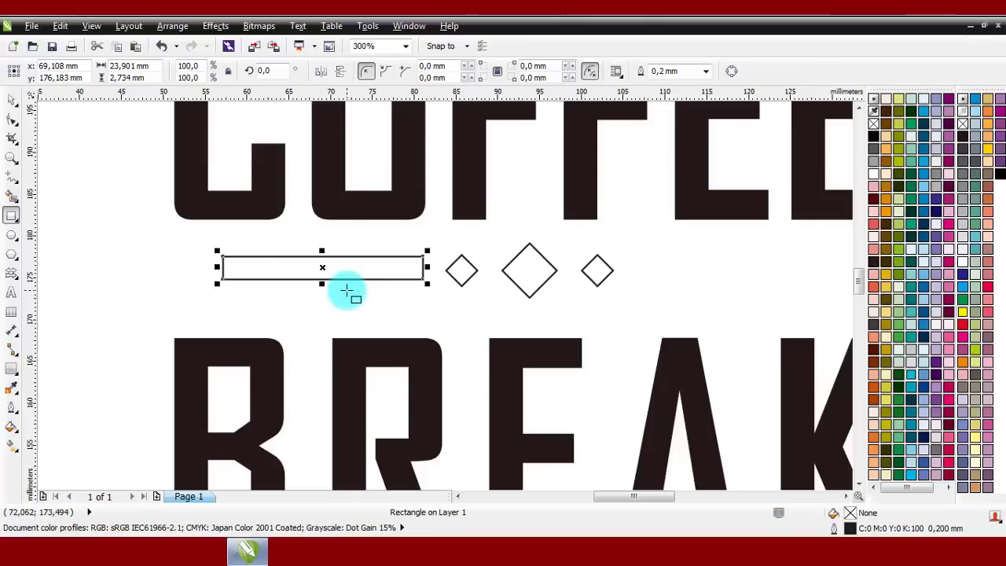
scroll(376, 279, down, 2)
scroll(359, 279, up, 2)
key(space)
Duplicate the thin rectangle and place the copy about 51 mm to its right at the same height, beyond the diamonds.
right_click(354, 280)
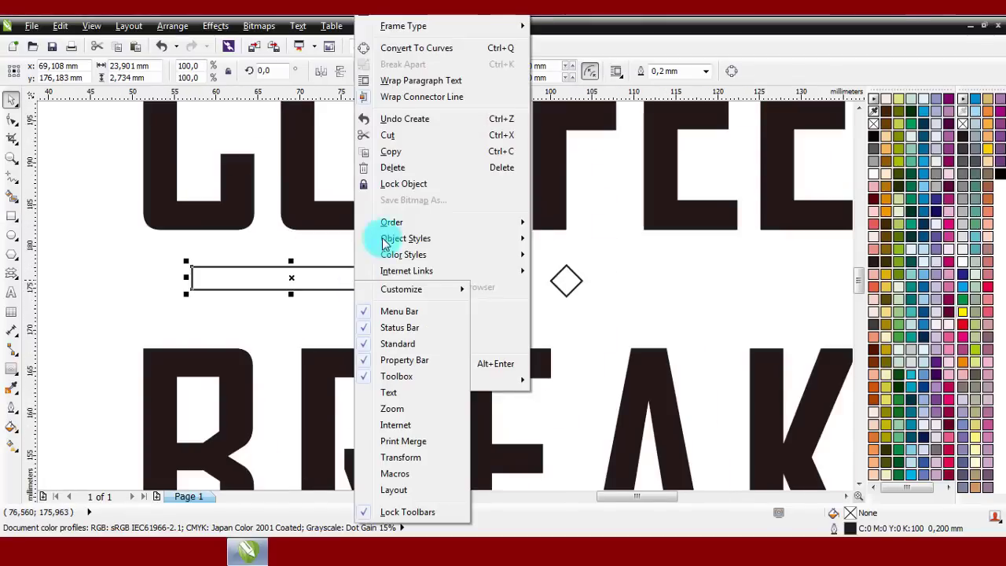
click(389, 150)
right_click(349, 279)
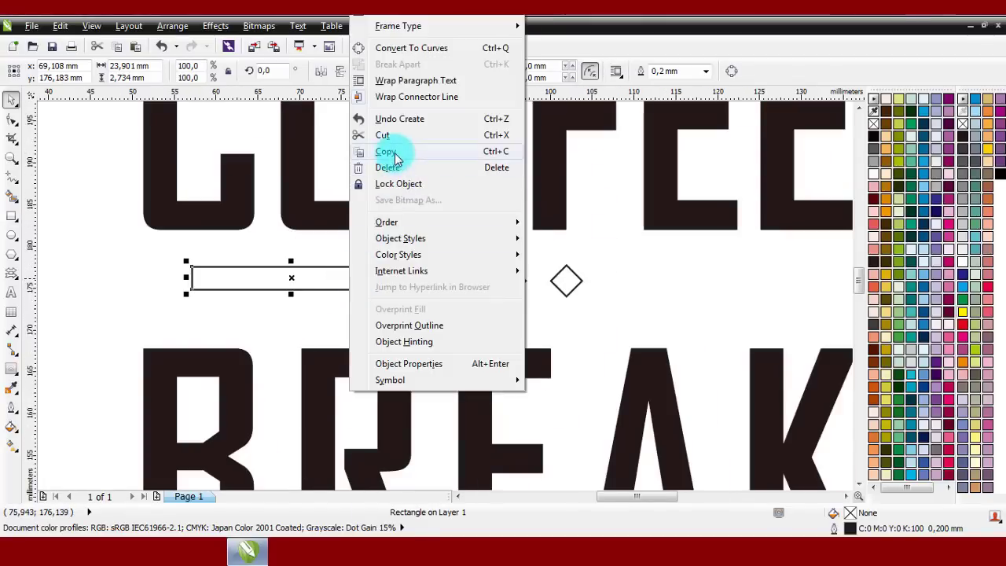
click(393, 152)
right_click(410, 245)
click(445, 339)
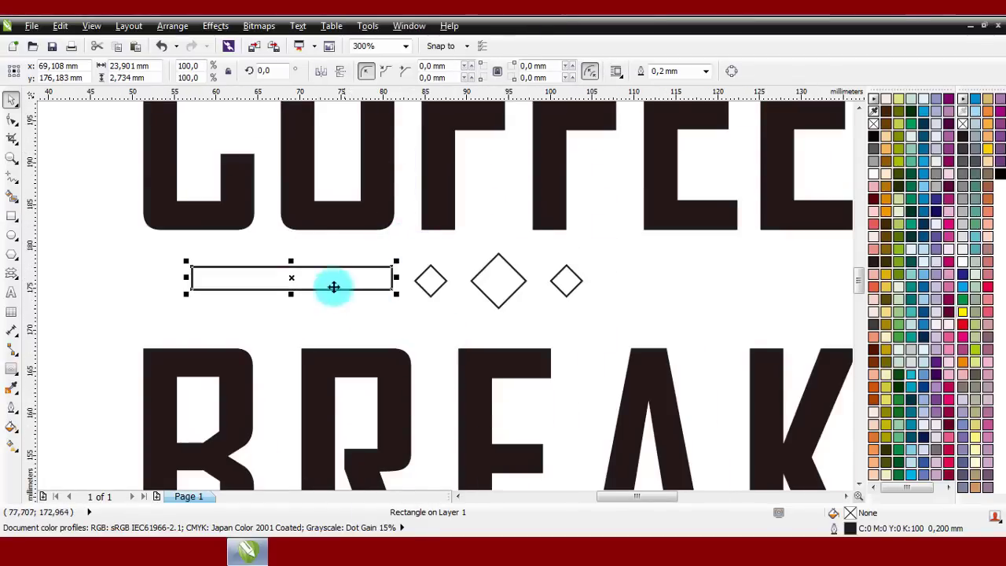
drag(330, 287, 717, 307)
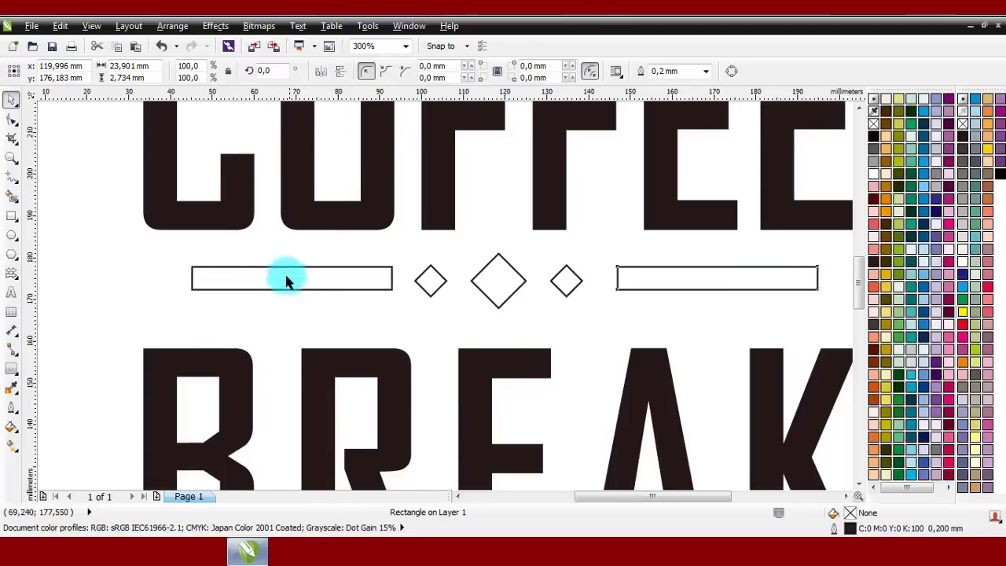
Combine the two thin rectangles and the diamonds into a single ornament curve.
key(F3)
drag(199, 252, 612, 310)
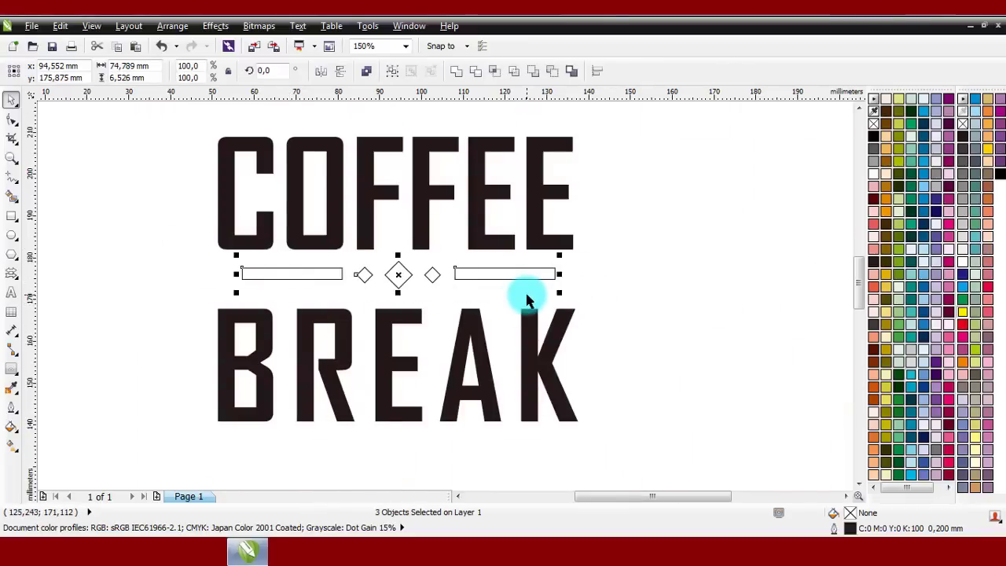
click(368, 72)
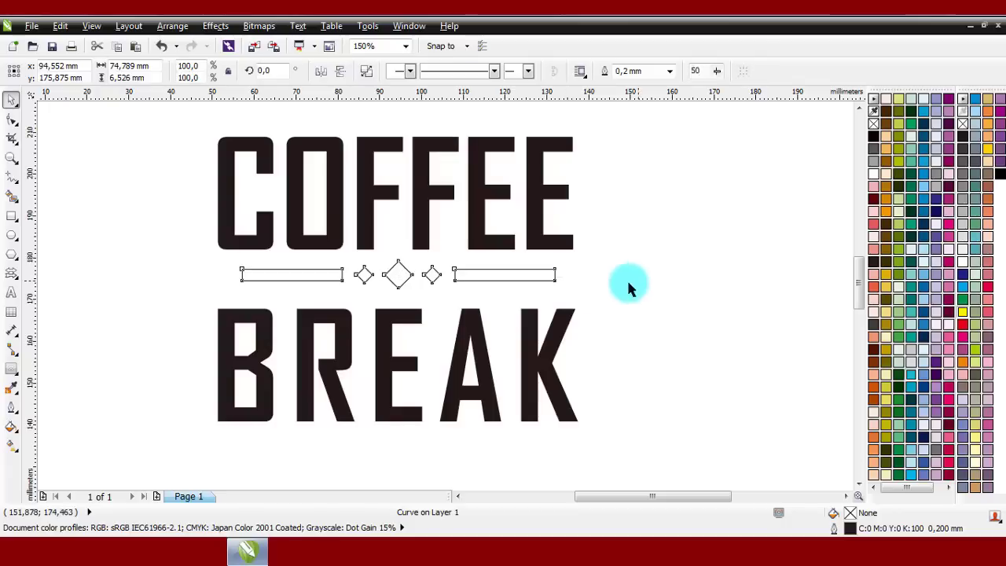
click(629, 287)
Center the lettering and the ornament together on the page.
key(F3)
key(F3)
drag(296, 222, 532, 393)
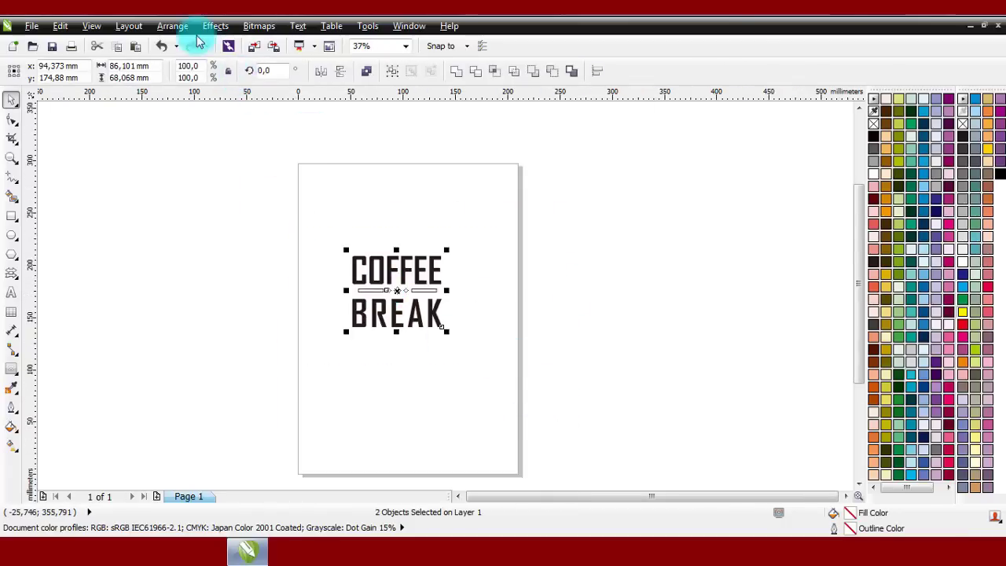
click(172, 26)
mouse_move(284, 84)
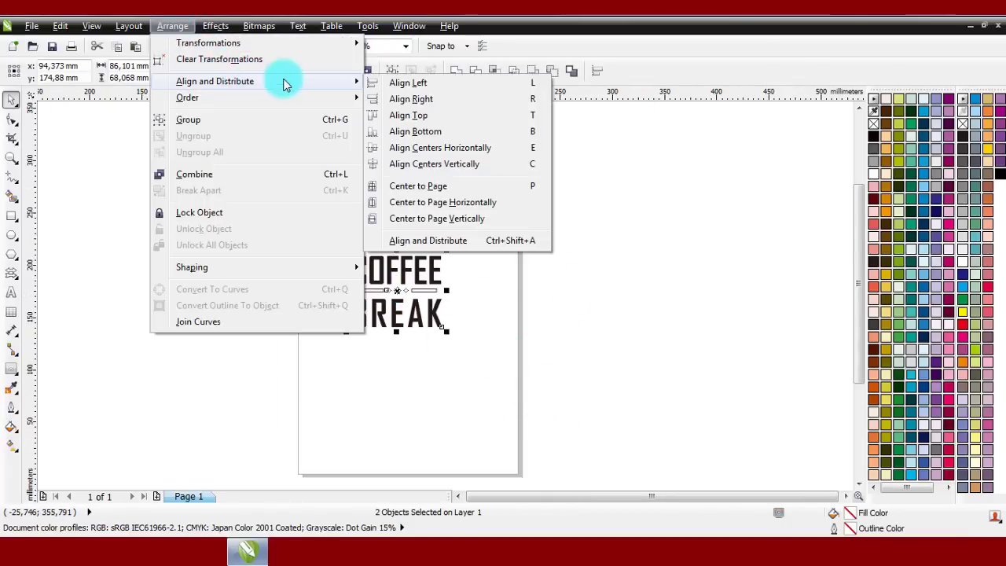
click(522, 187)
scroll(411, 353, up, 2)
scroll(417, 321, up, 2)
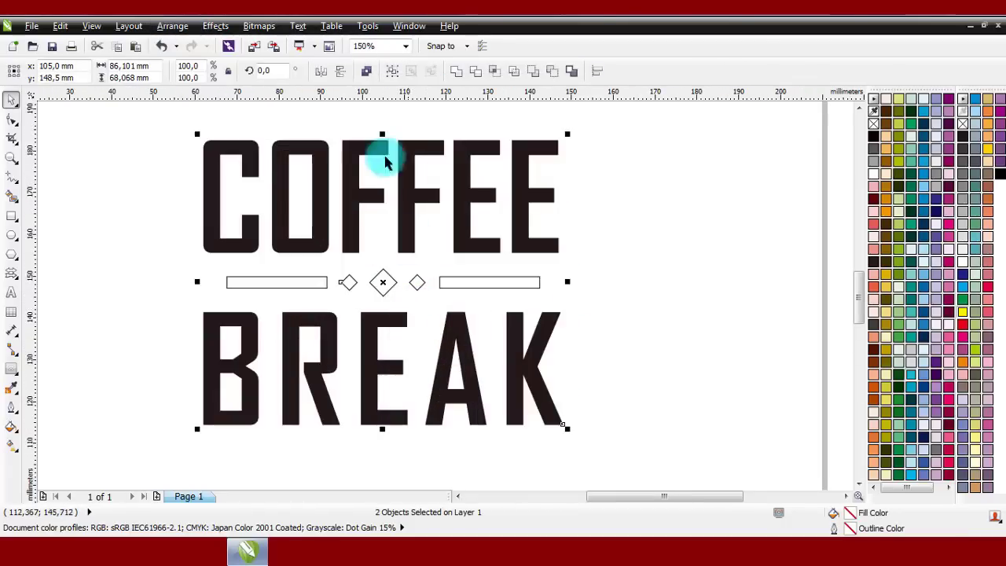
Combine the lettering and the ornament into one curve so the ornament takes the solid black fill.
click(372, 74)
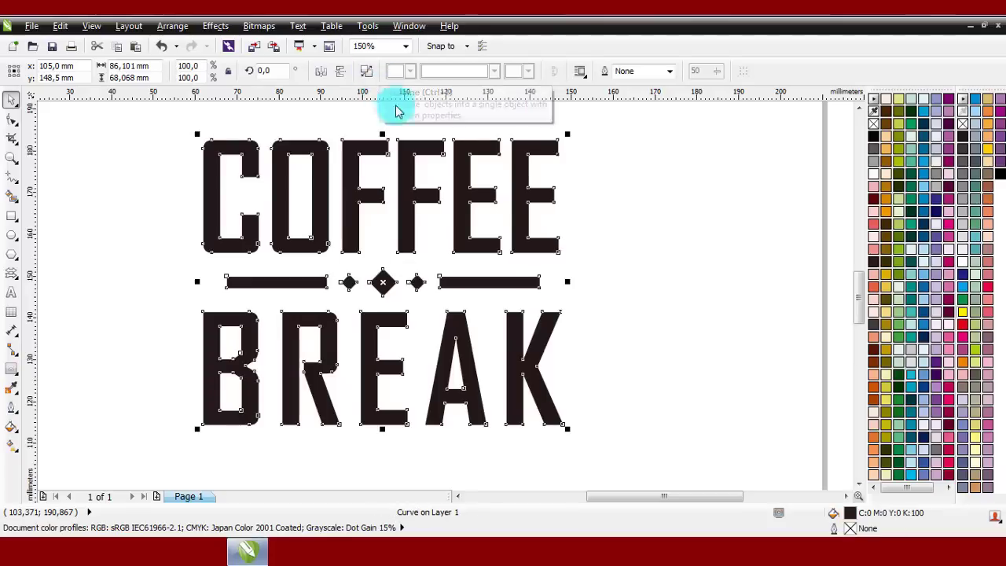
click(623, 244)
scroll(383, 244, down, 2)
scroll(383, 245, up, 2)
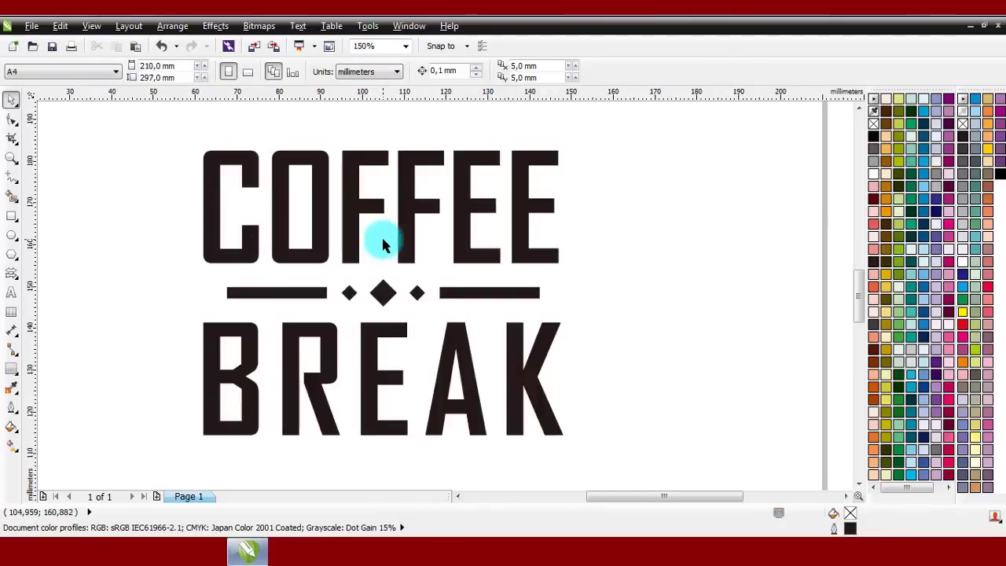
scroll(384, 232, down, 2)
scroll(386, 227, up, 2)
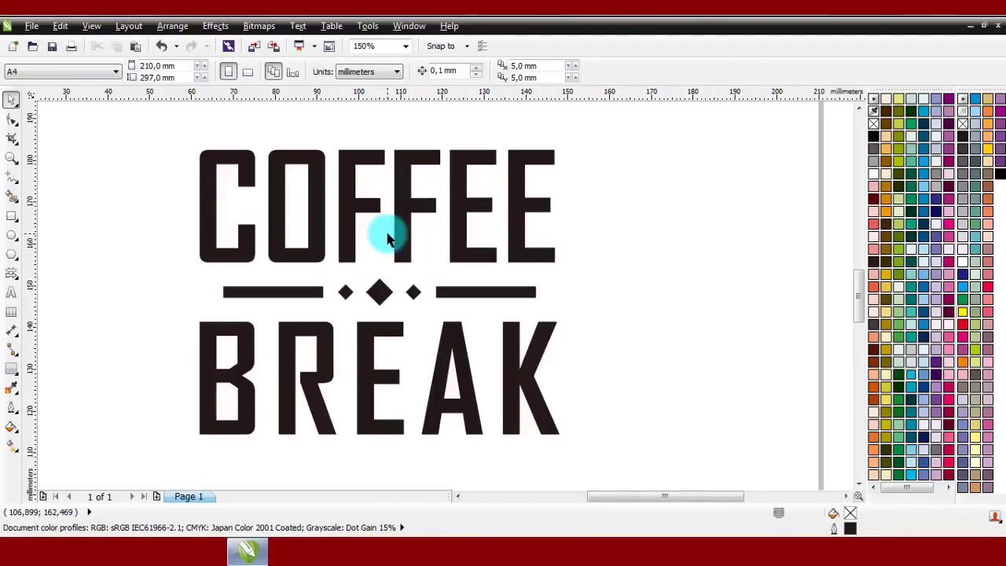
Break the combined COFFEE BREAK design apart into its separate shapes.
click(352, 233)
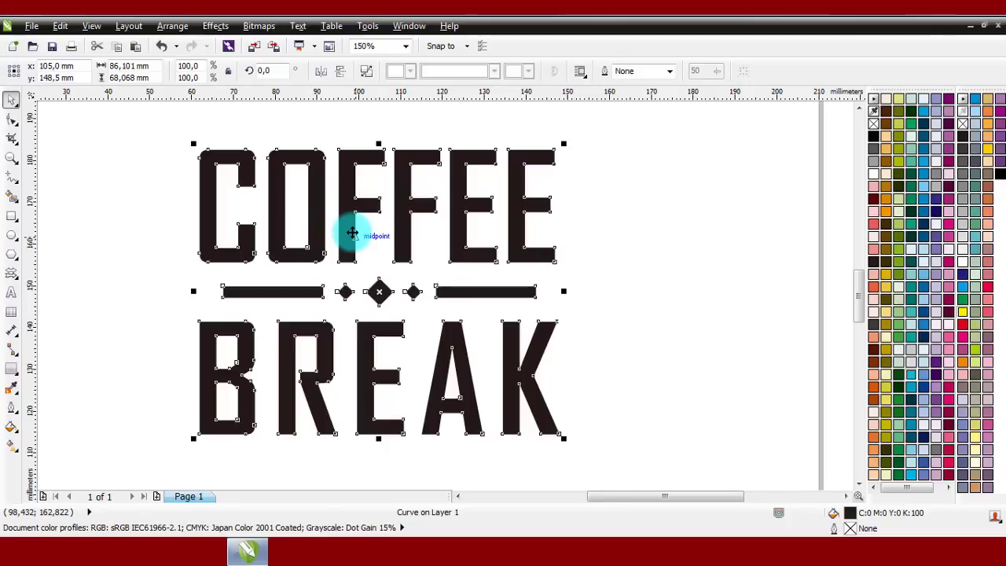
click(364, 130)
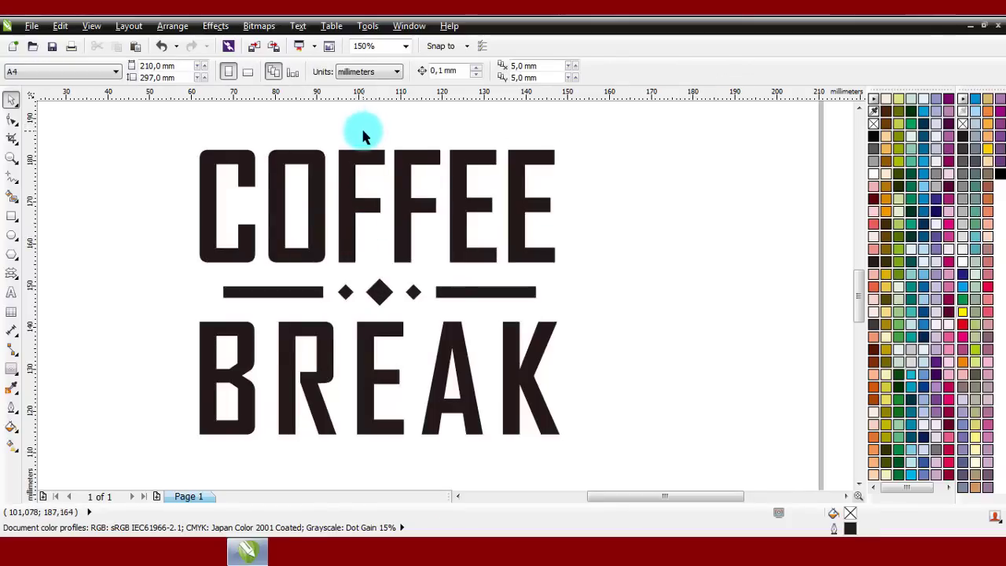
click(360, 157)
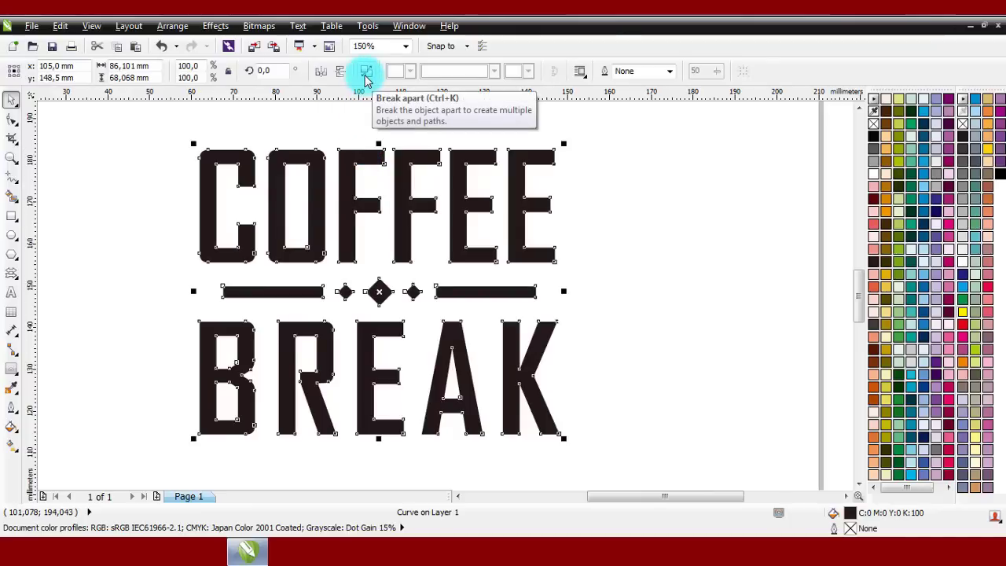
click(366, 77)
click(358, 118)
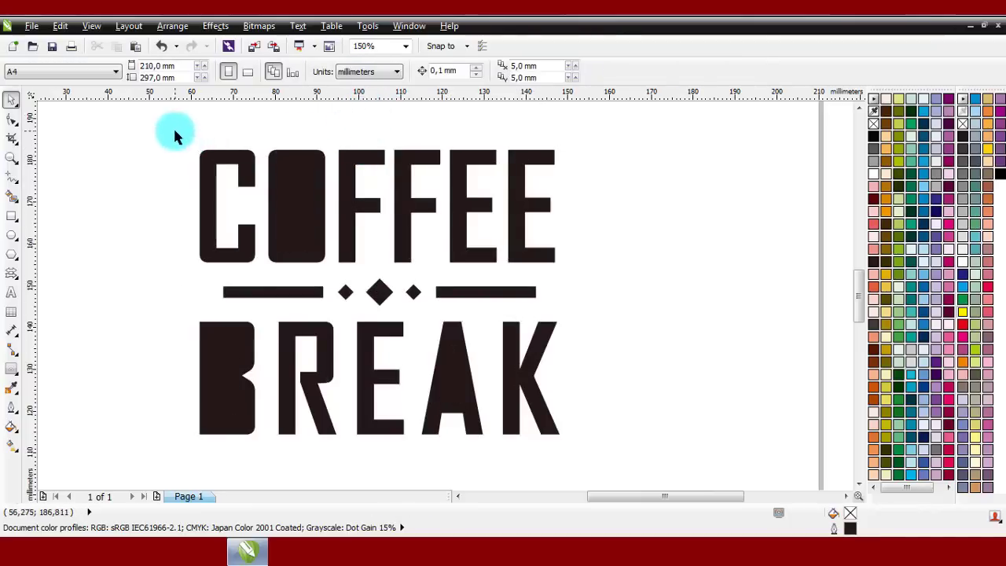
Recombine the shapes row by row into three separate curves: COFFEE, the ornament and BREAK.
drag(173, 129, 570, 266)
click(367, 72)
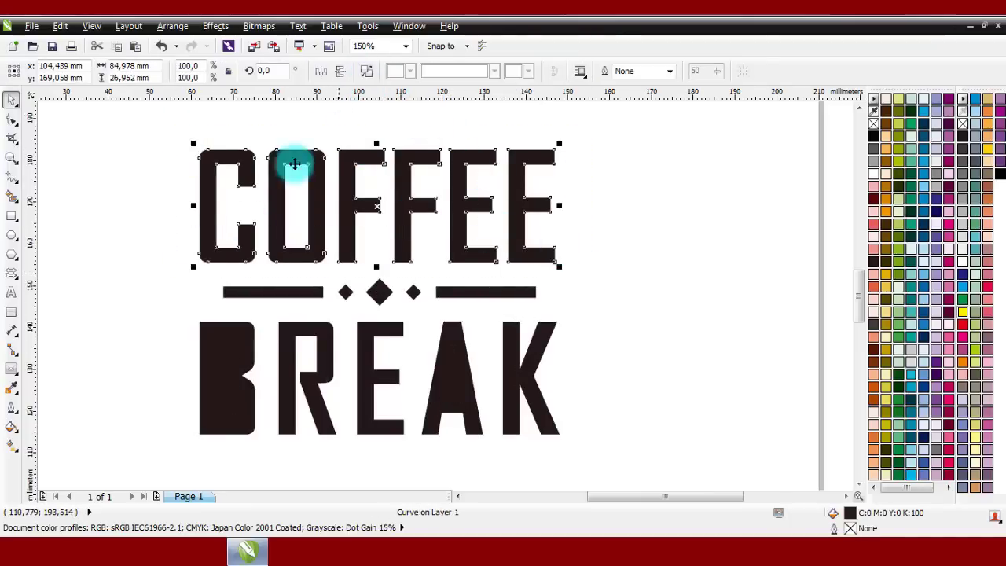
drag(194, 281, 563, 316)
click(363, 71)
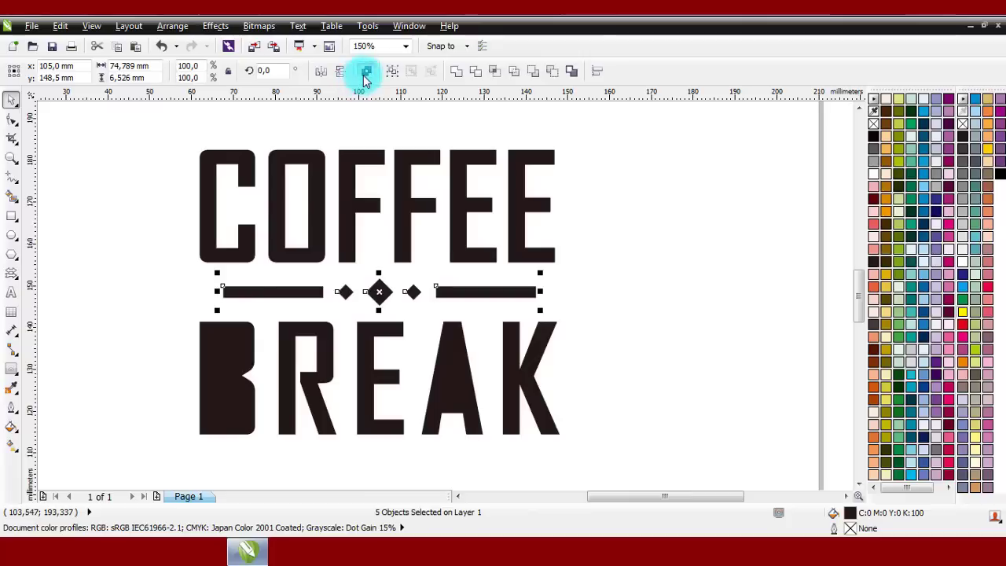
drag(181, 328, 630, 462)
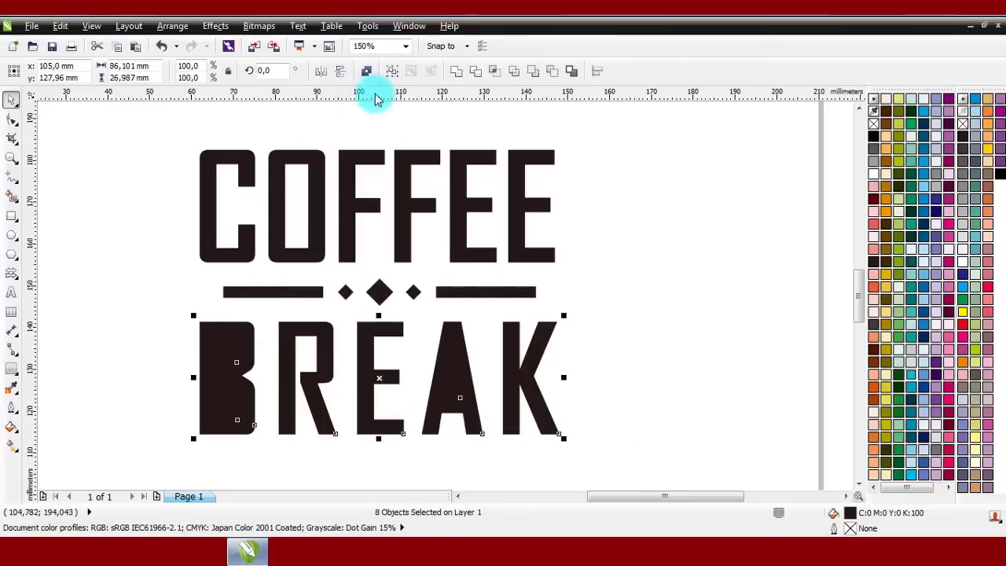
click(650, 217)
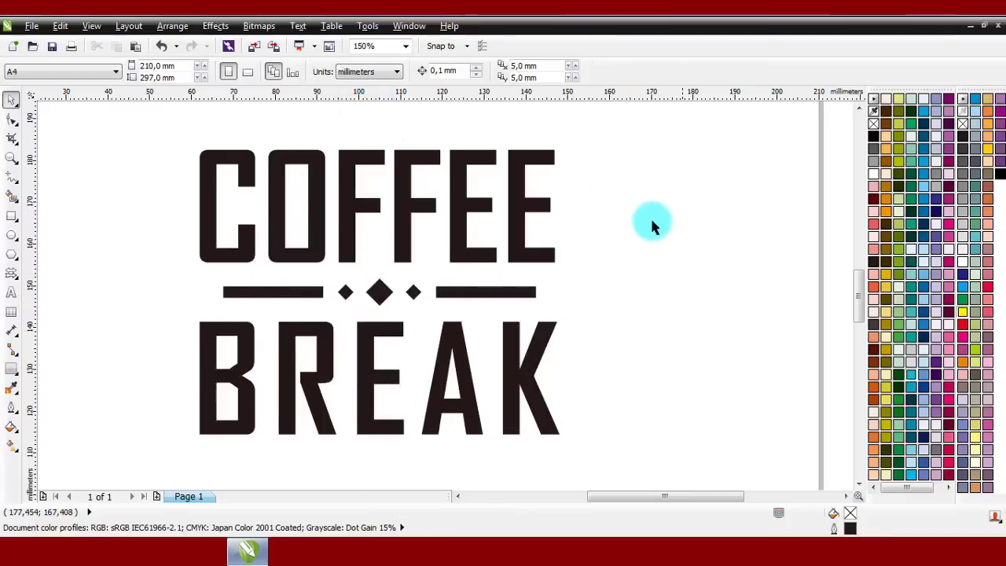
Fill the word COFFEE with coral red, the ornament with yellow and the word BREAK with cyan blue.
click(547, 163)
click(873, 225)
click(532, 292)
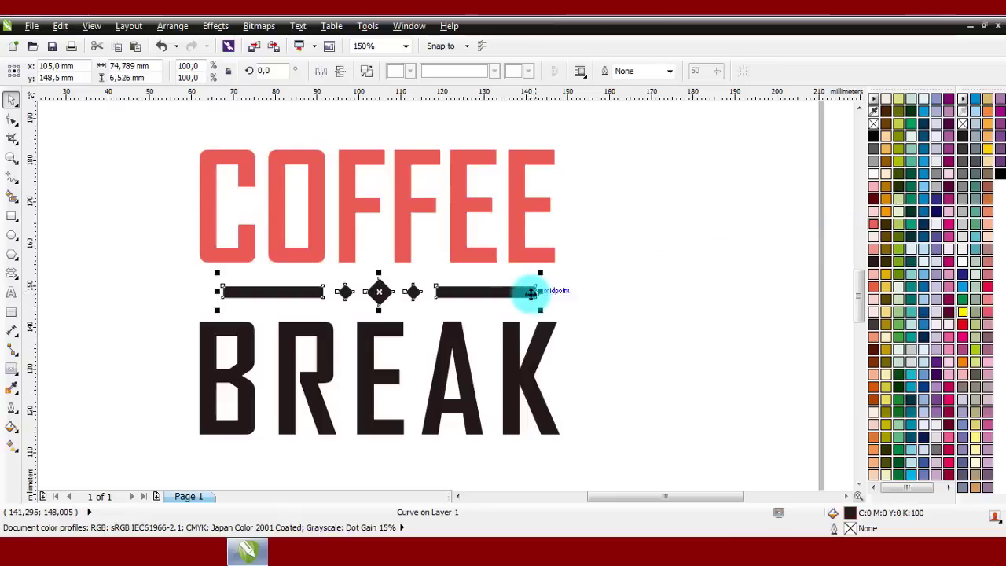
click(967, 306)
click(557, 321)
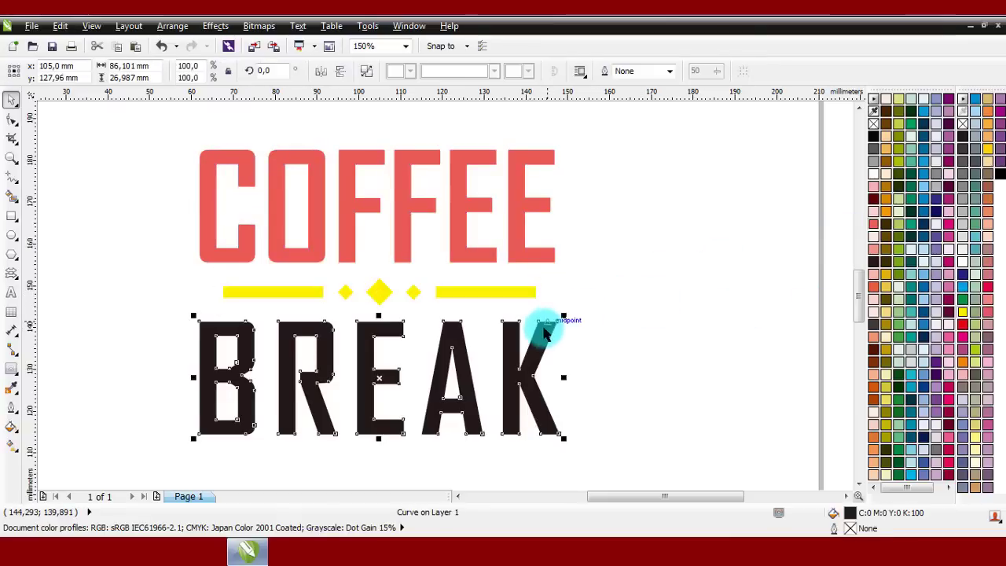
click(918, 370)
click(265, 235)
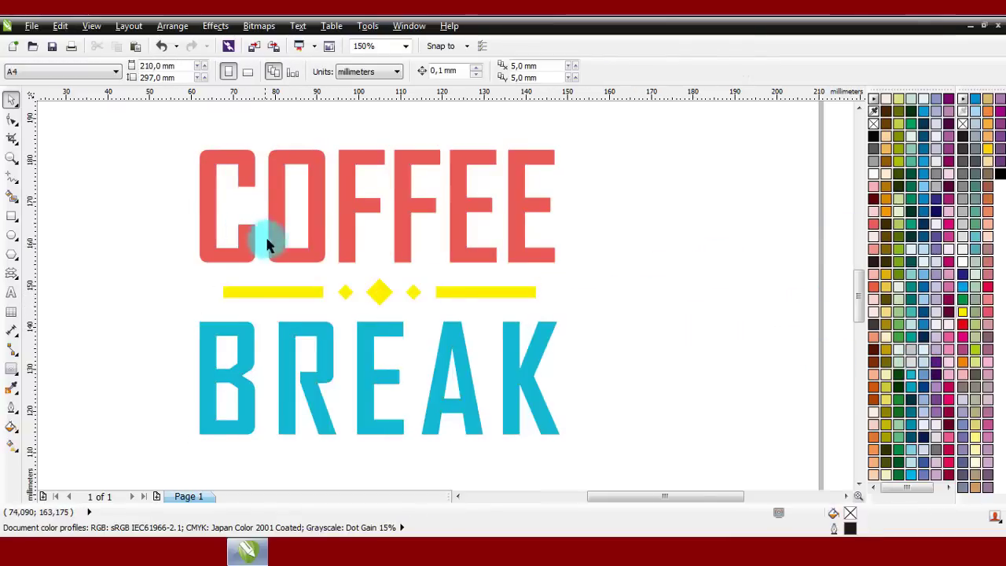
scroll(264, 220, down, 2)
scroll(267, 228, up, 1)
scroll(273, 247, up, 1)
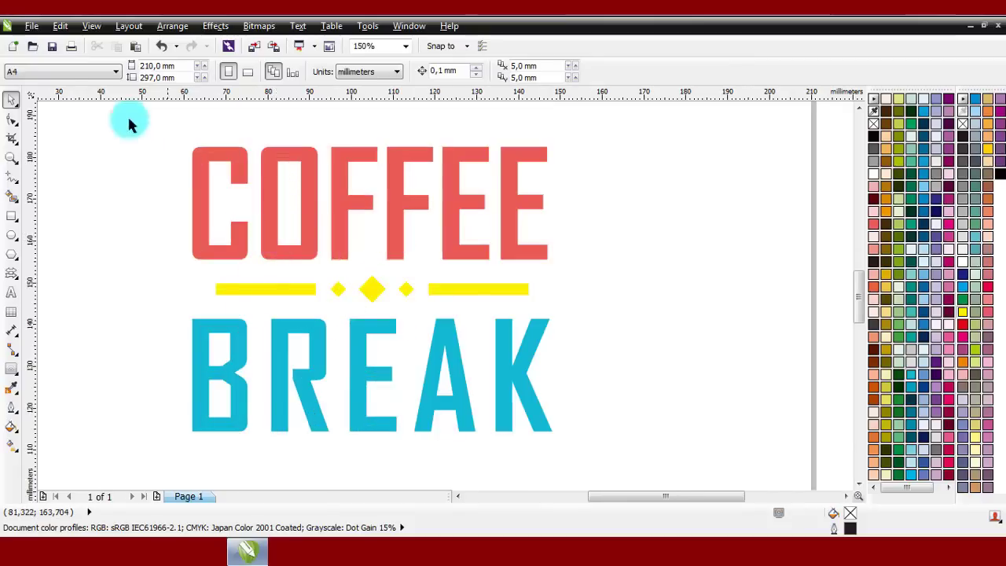
Export the design as a PNG named COFFEE BREAK with RGB Color (24-bit), transparency and a resolution of 300.
click(32, 26)
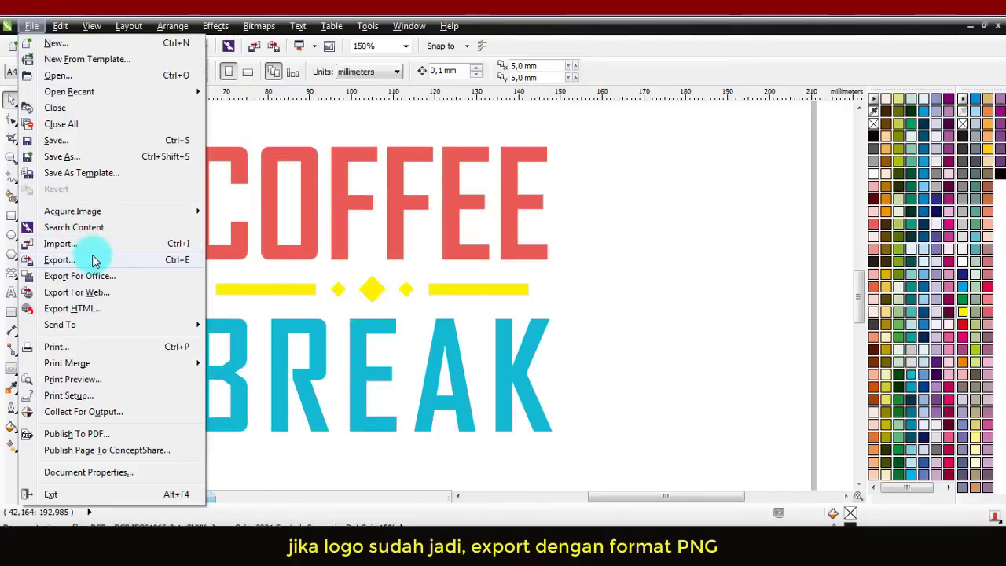
click(59, 259)
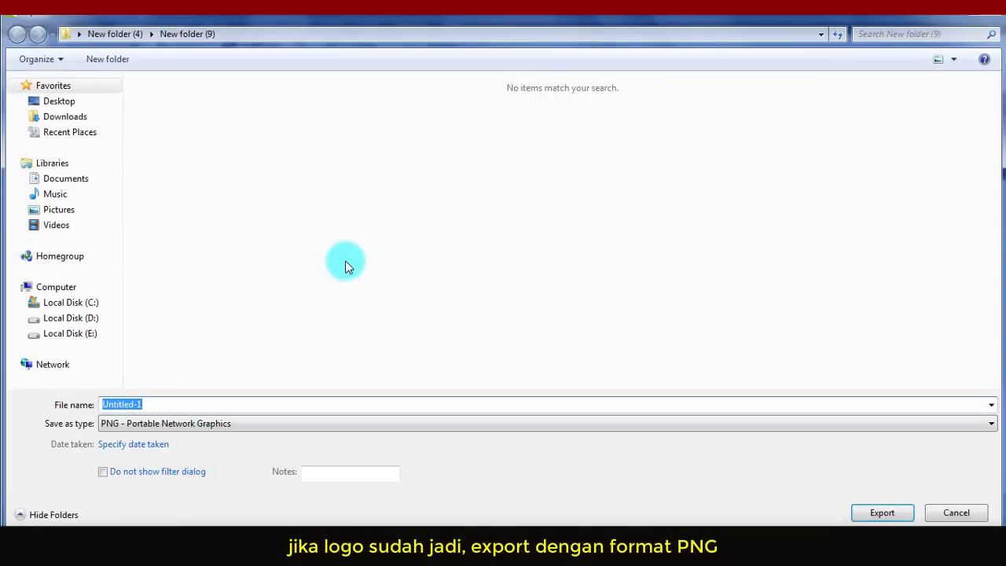
text(COR)
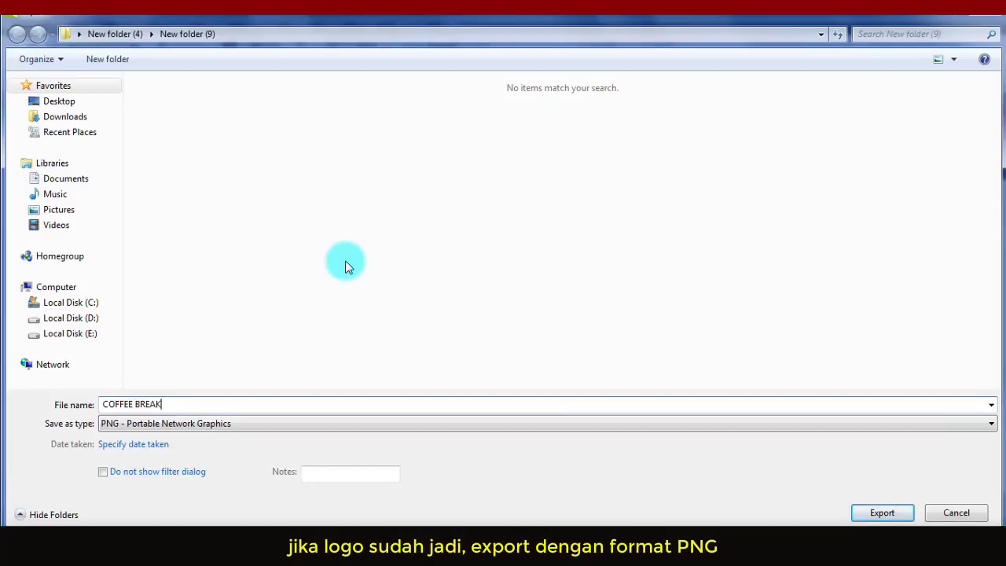
key(Return)
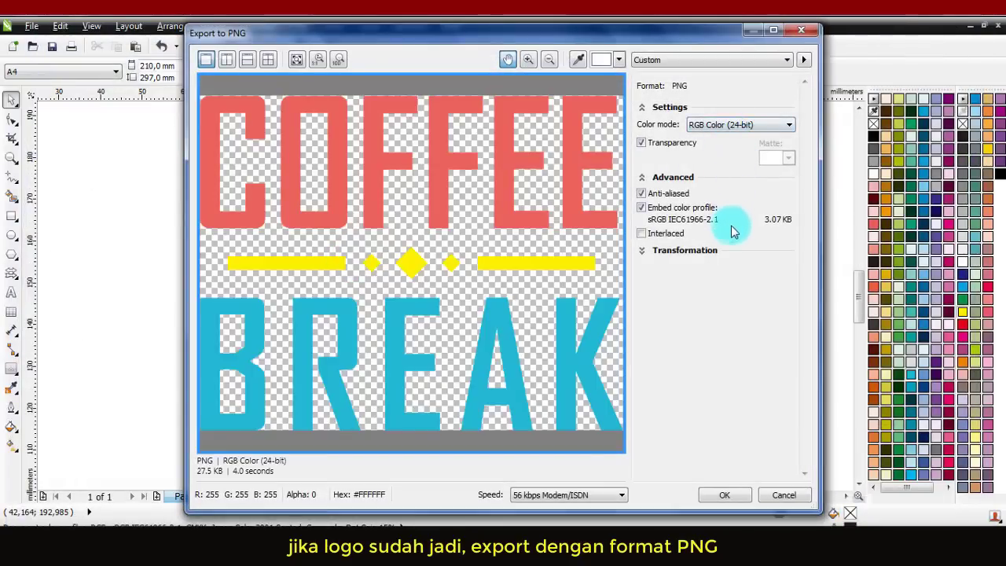
click(644, 253)
click(789, 299)
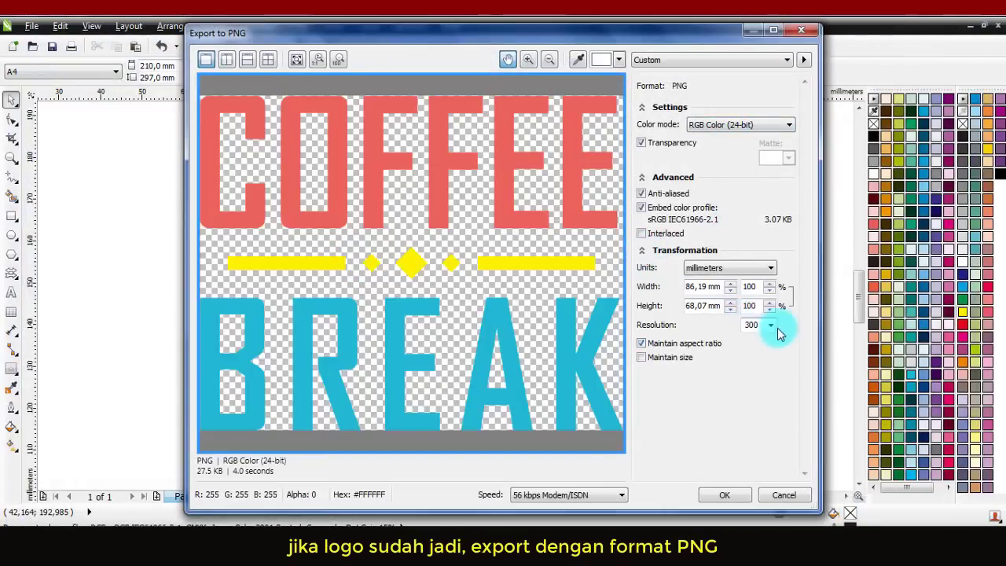
click(722, 494)
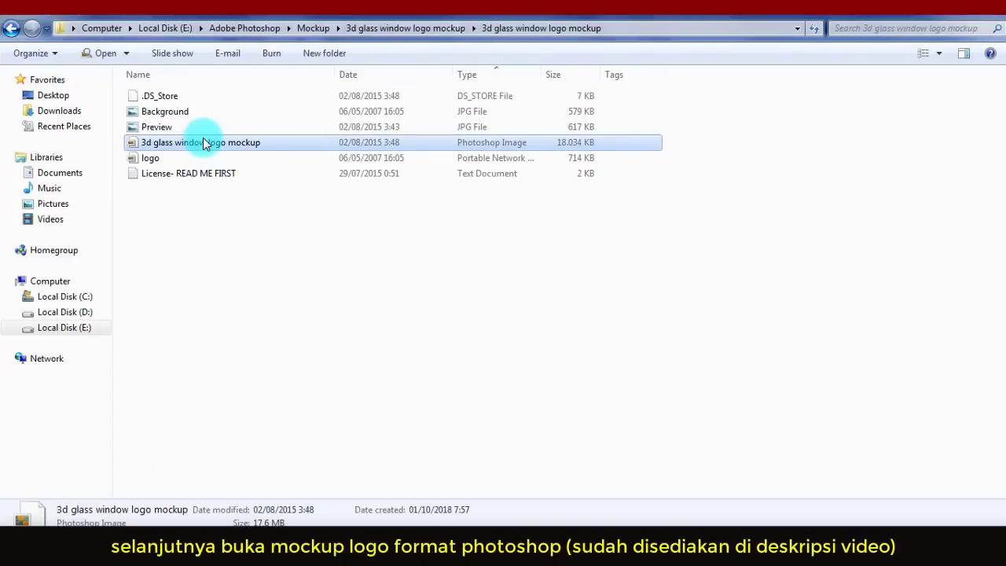
Open the 3d glass window logo mockup file in Photoshop and open the contents of its Your Logo smart object.
right_click(203, 143)
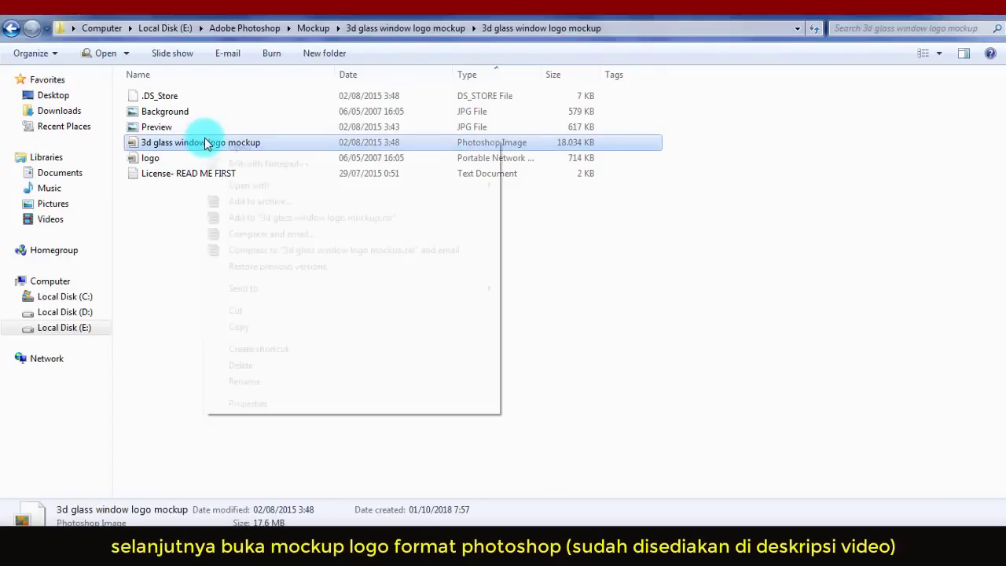
mouse_move(489, 186)
click(528, 201)
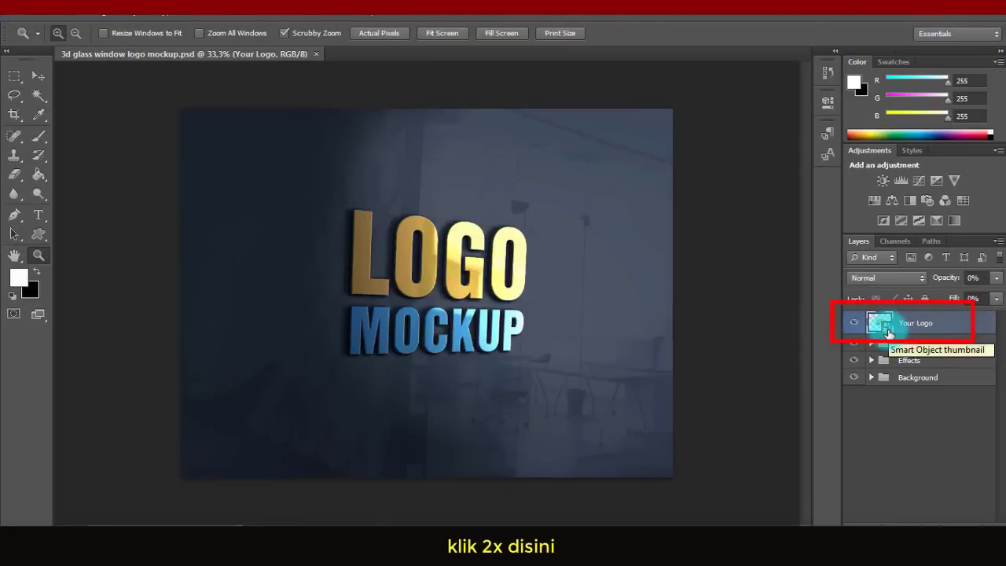
double_click(888, 331)
click(506, 226)
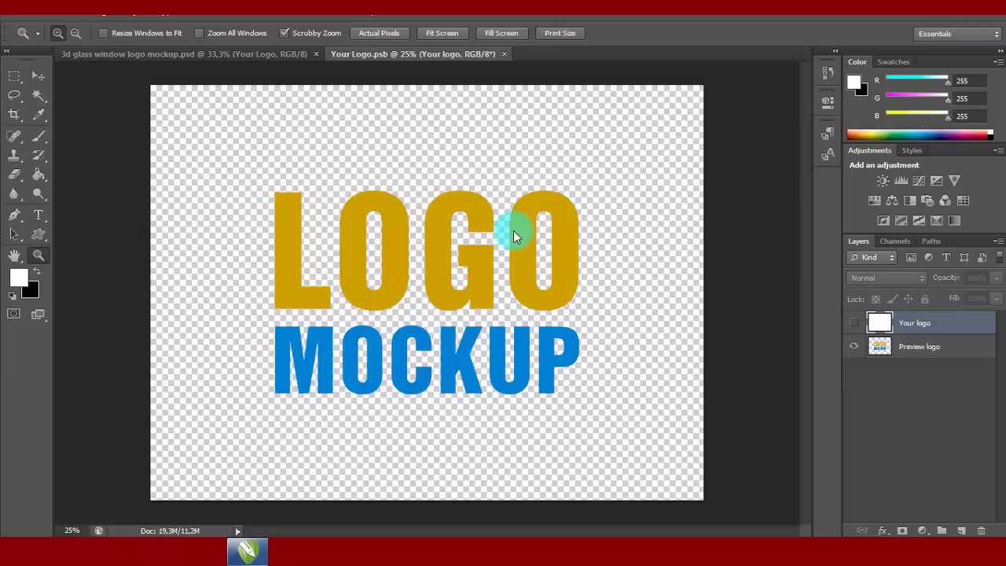
Place the COFFEE BREAK LOGO image in the Your Logo document as a new layer.
click(27, 9)
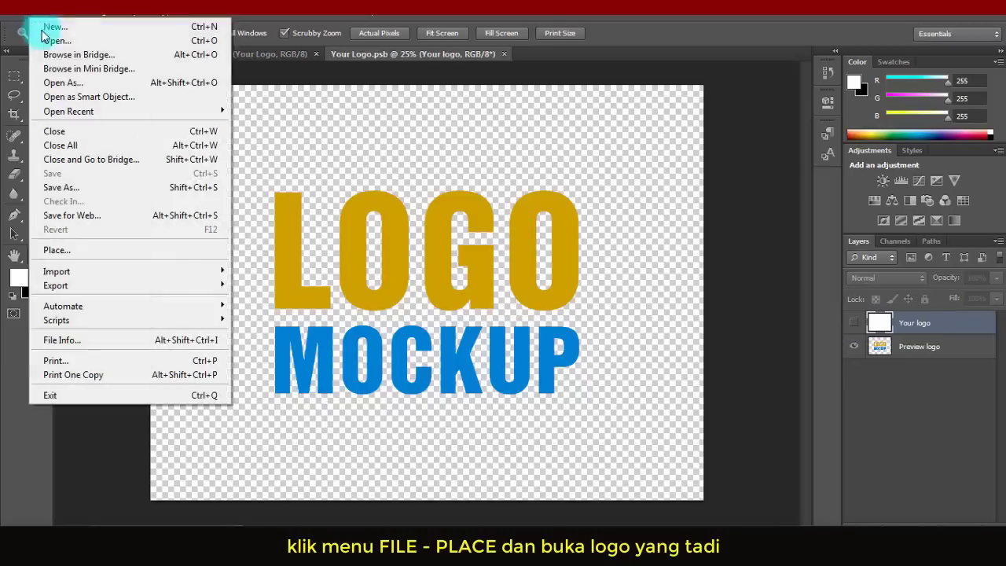
click(106, 248)
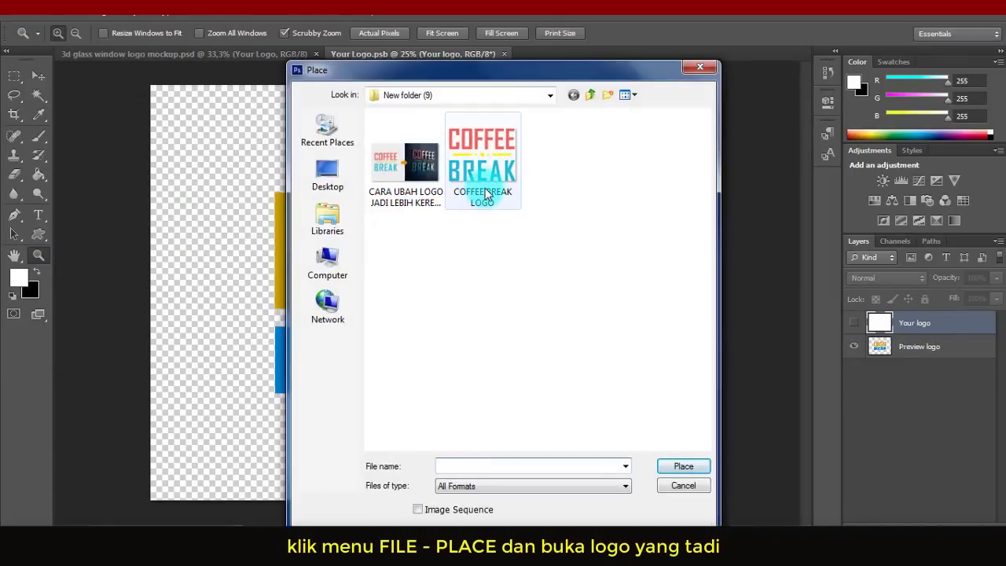
double_click(482, 192)
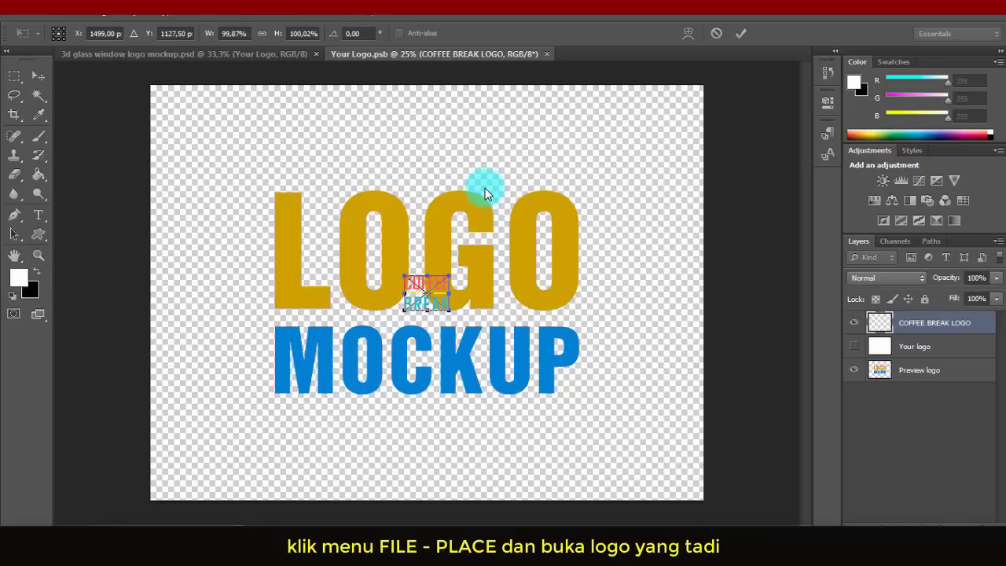
click(39, 76)
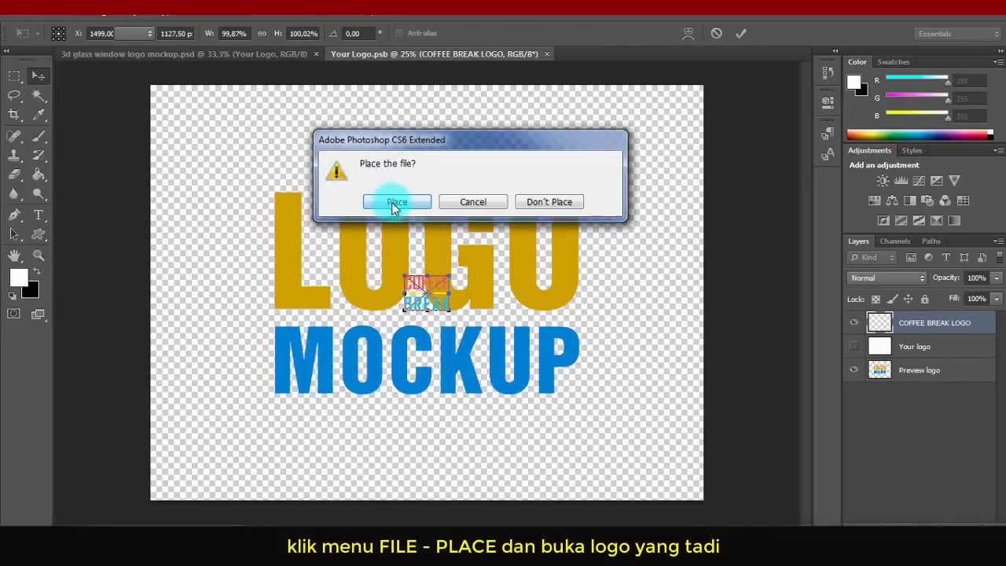
click(391, 202)
Enlarge the placed COFFEE BREAK logo proportionally about its centre to about 630% and commit the transformation.
drag(453, 314, 567, 404)
click(38, 75)
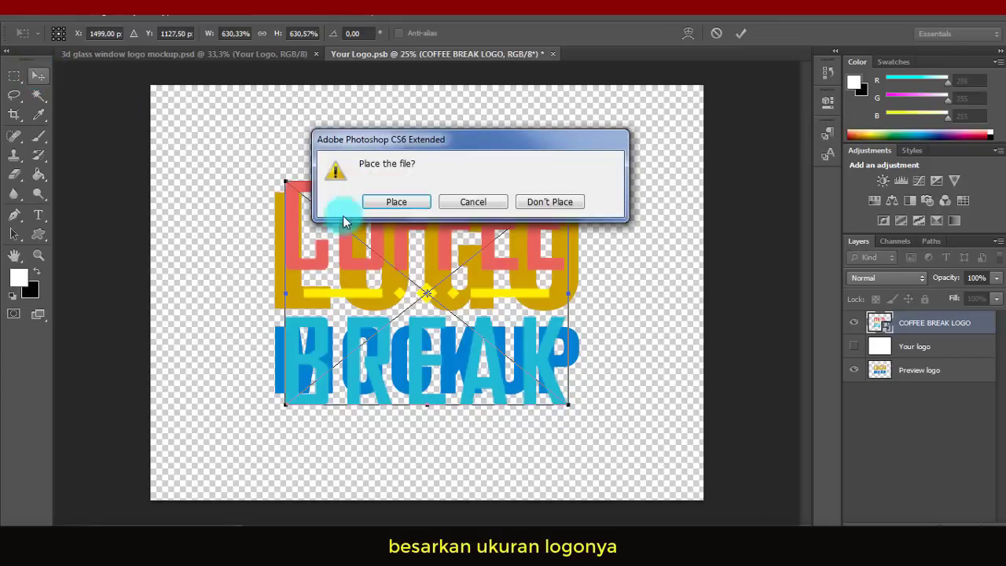
click(338, 201)
Hide the Preview logo layer, and close Your Logo.psb with its changes saved to update the mockup.
click(854, 370)
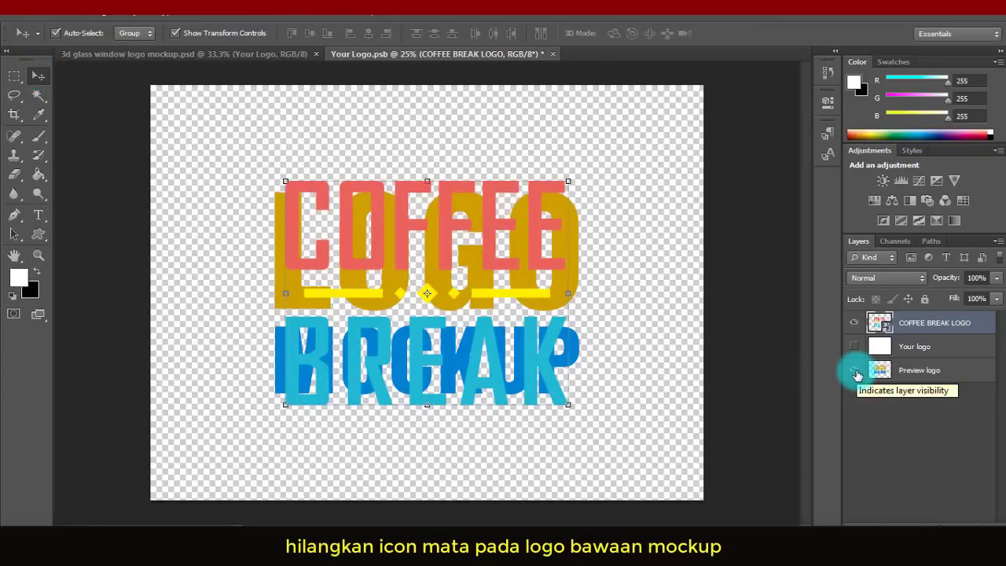
click(855, 371)
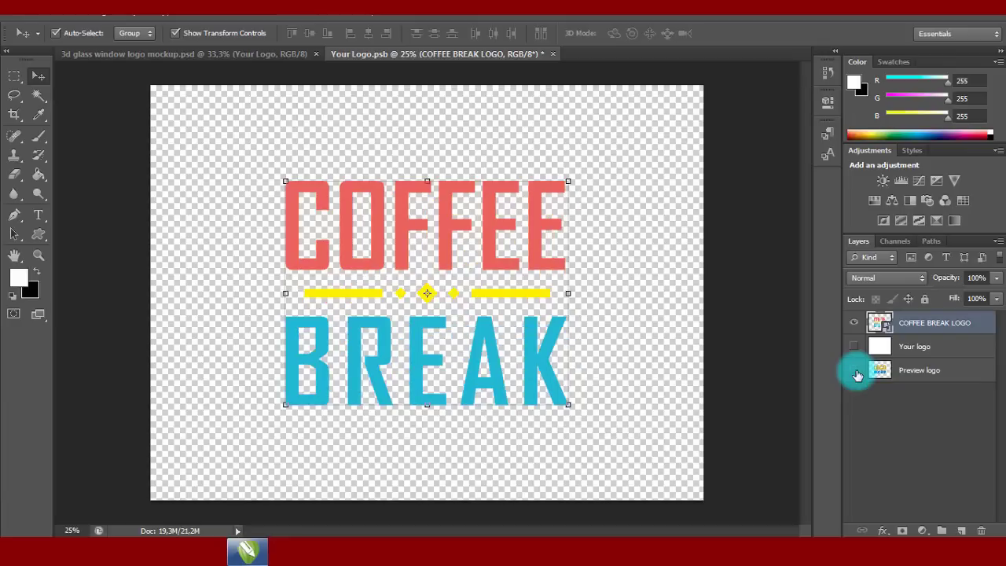
click(553, 56)
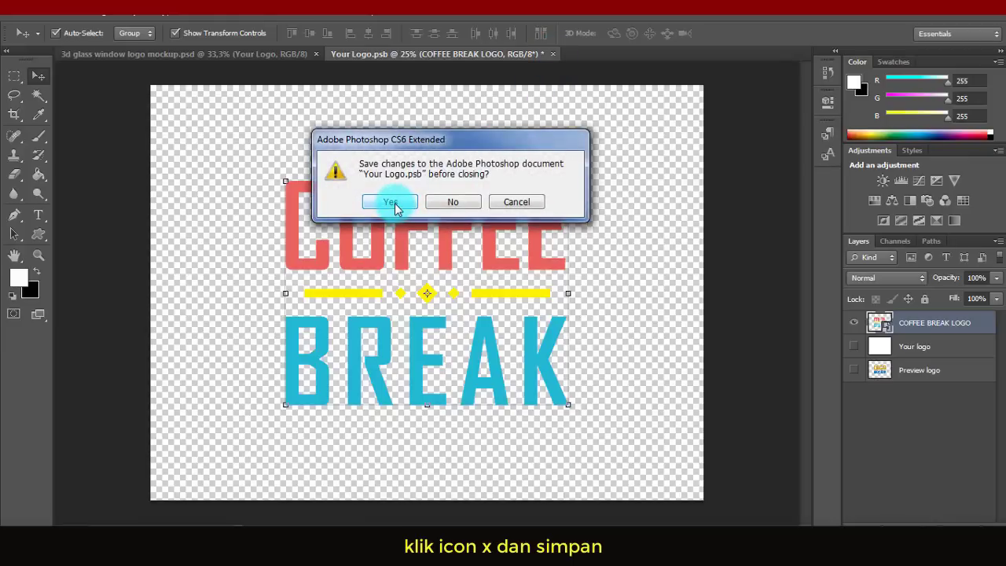
click(391, 203)
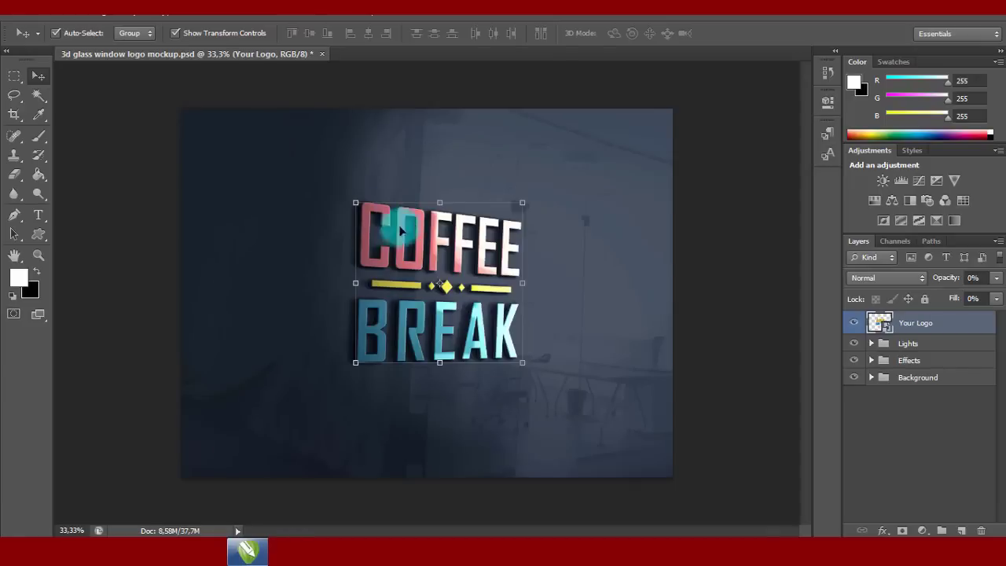
Examine the COFFEE BREAK logo's 3D glass effect in the mockup both close up and as a whole.
click(37, 255)
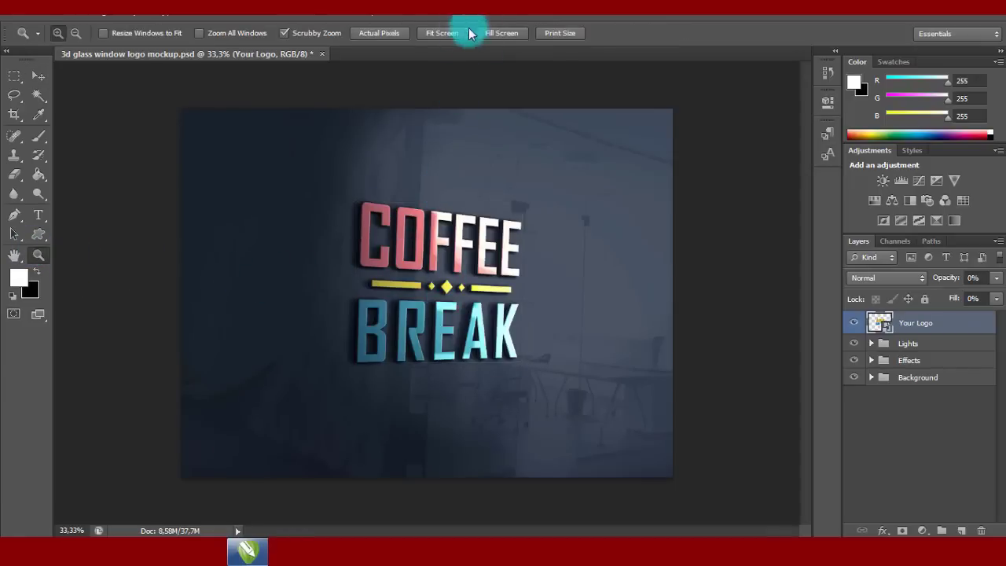
click(448, 32)
click(424, 234)
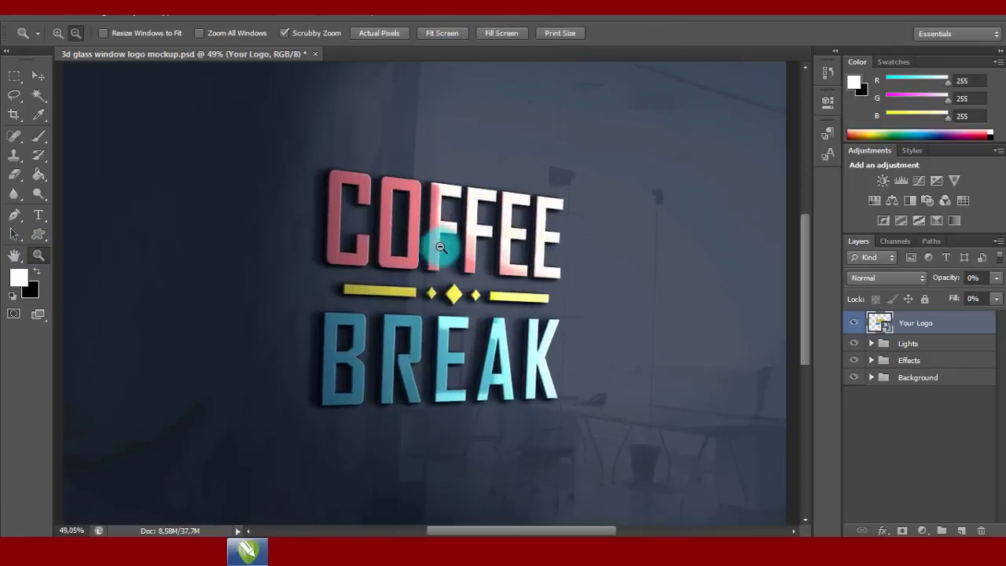
alt+click(442, 250)
alt+click(442, 248)
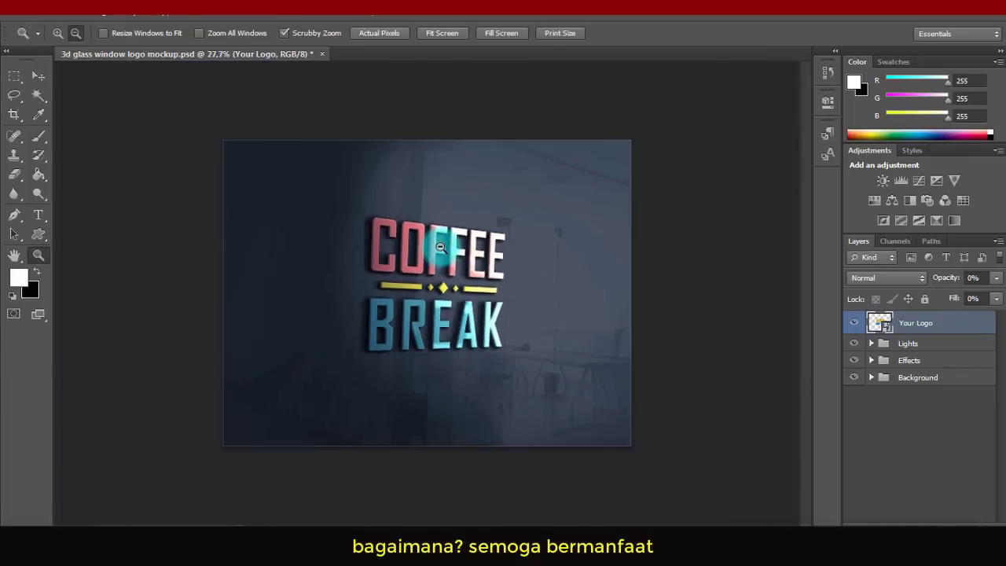
click(433, 247)
click(273, 495)
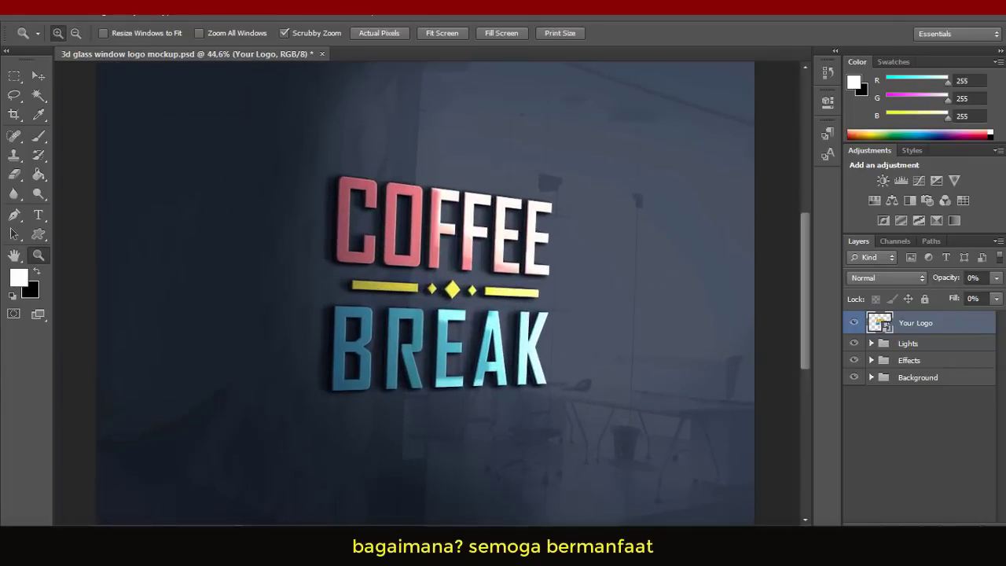